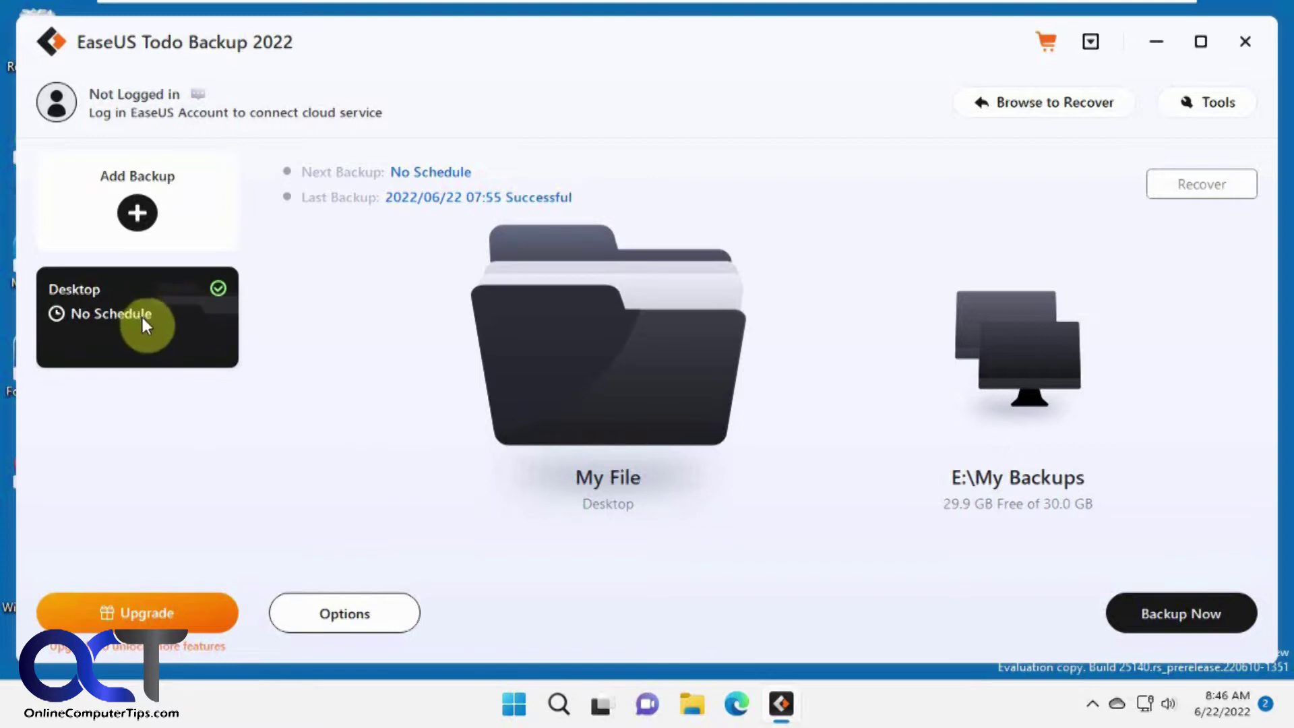
# Step: Start a new backup task with File as the content type to reach the source folder picker
pyautogui.click(139, 214)
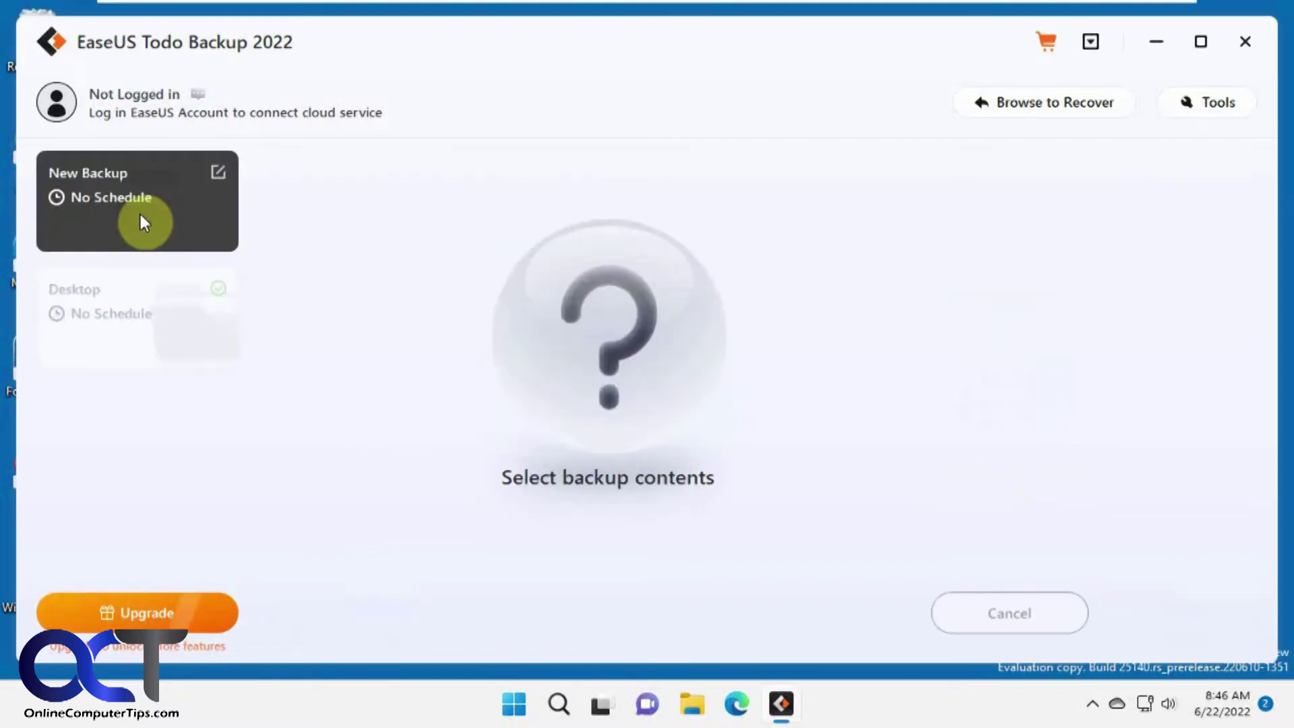
pyautogui.click(618, 377)
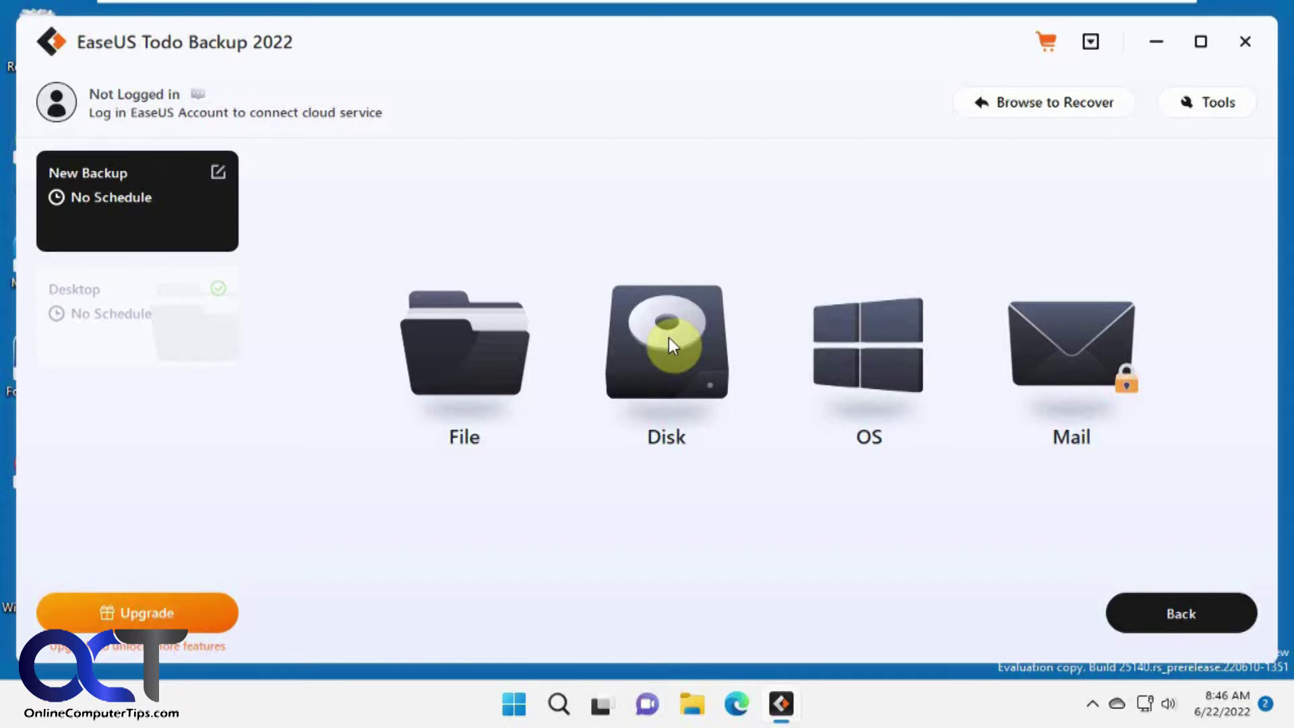
pyautogui.click(465, 347)
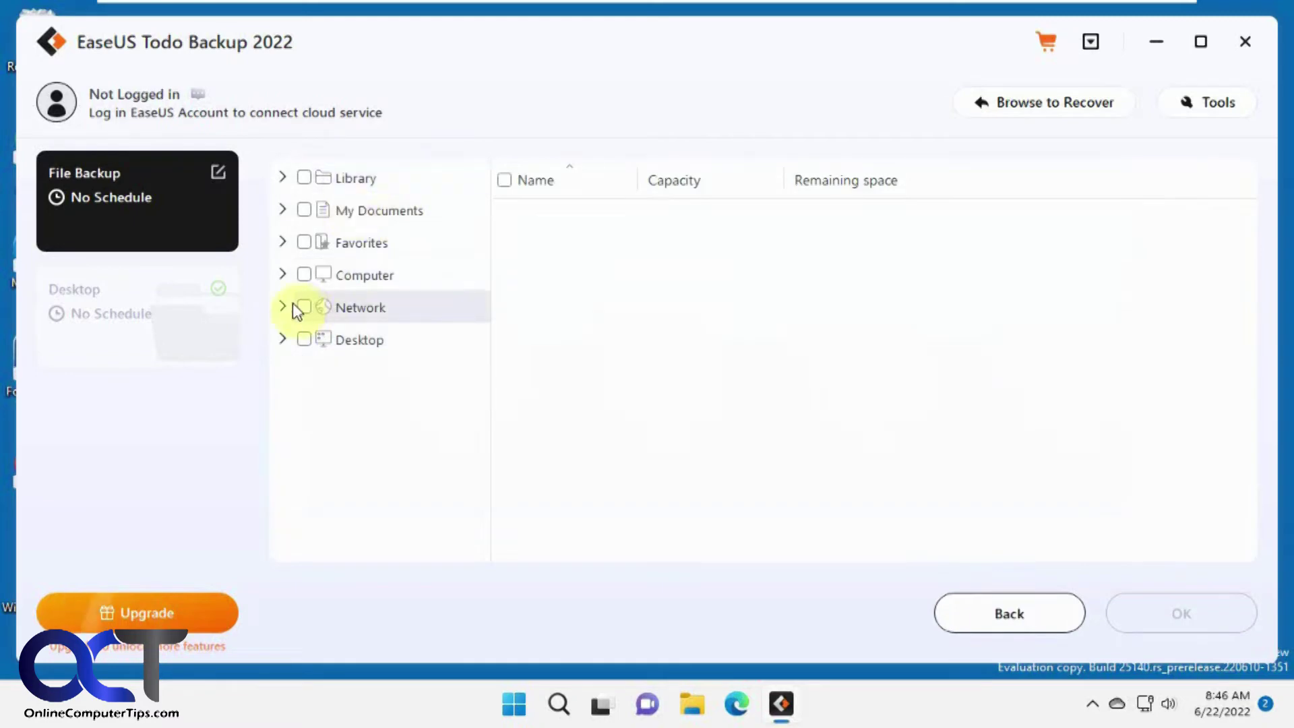
# Step: Tick the Pics folder under Computer > (C:) as the backup source and confirm it
pyautogui.click(282, 275)
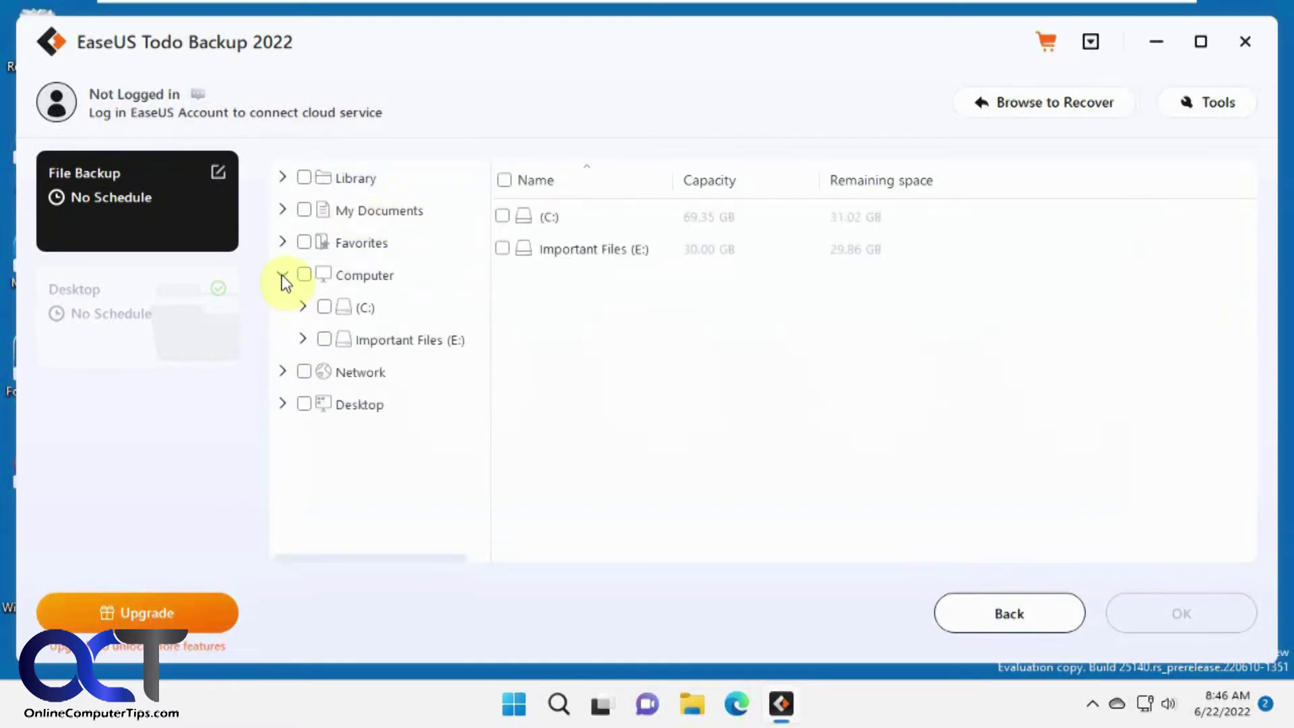
pyautogui.click(304, 307)
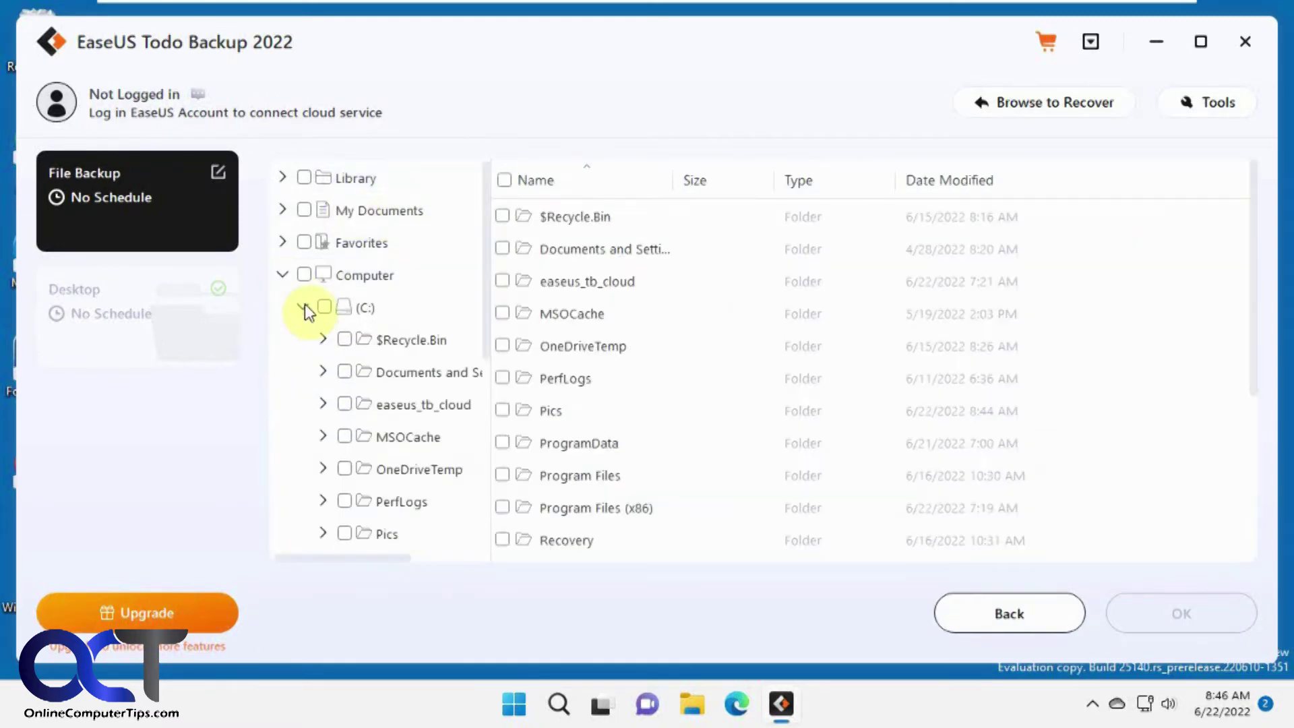
pyautogui.click(344, 533)
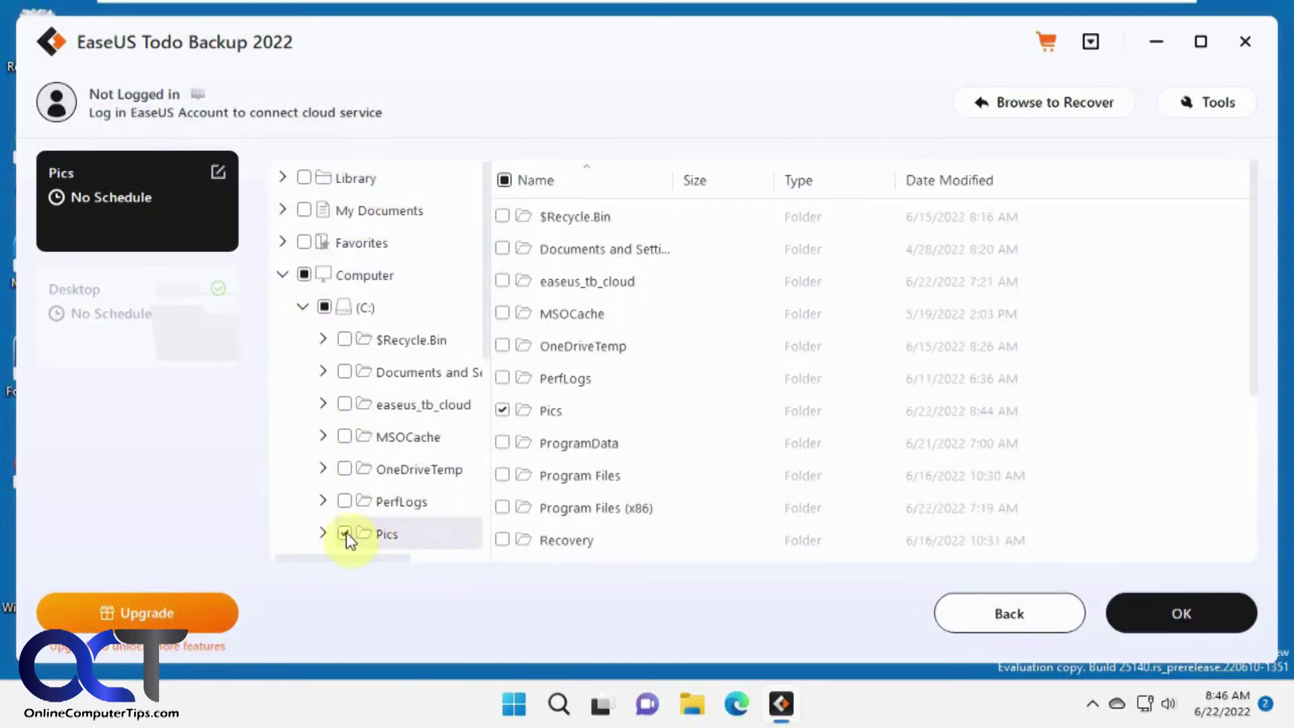
pyautogui.click(1147, 605)
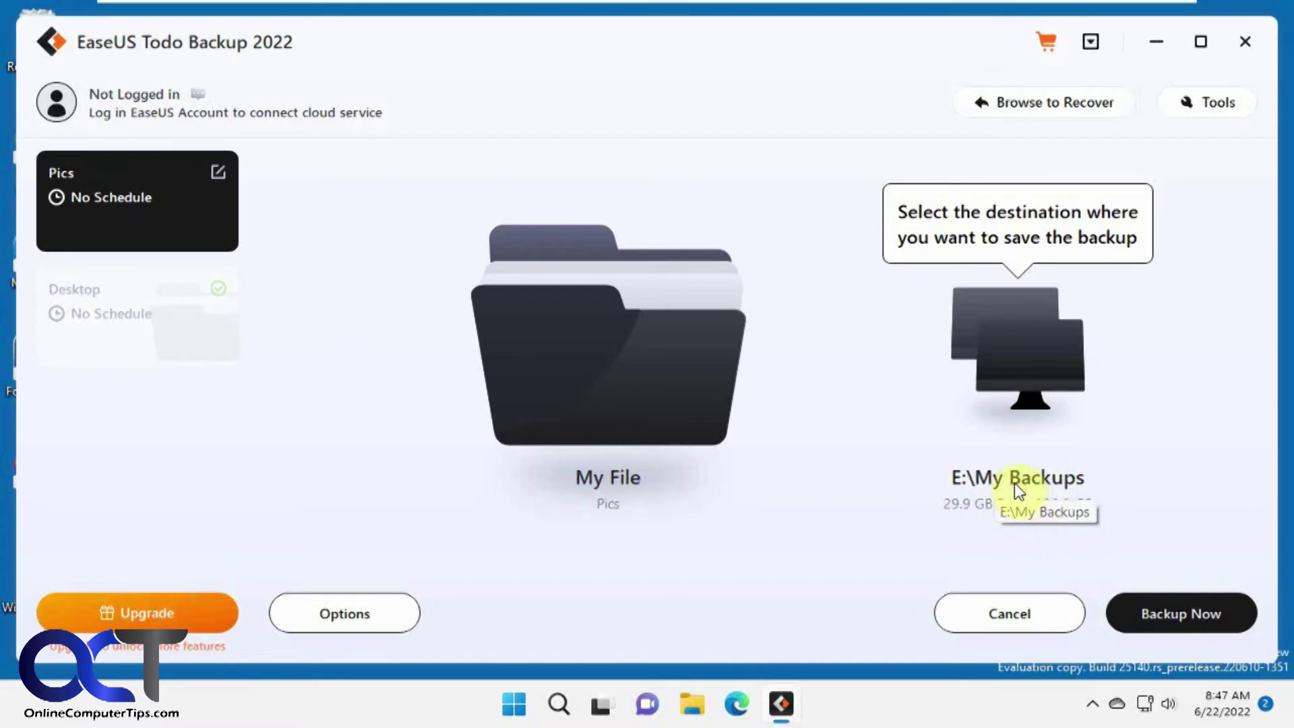
# Step: Look over the EaseUS Cloud and Security Zone options, then confirm Local Drive E:\My Backups as destination
pyautogui.click(1026, 370)
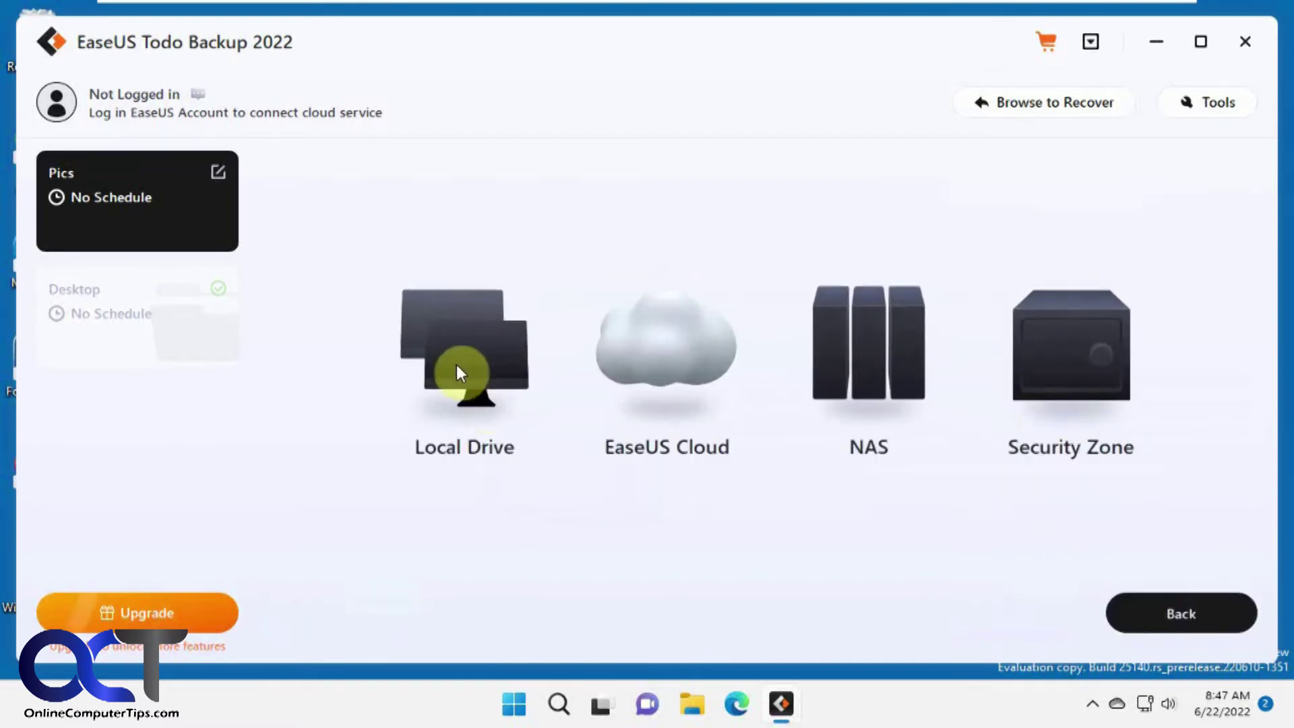
pyautogui.click(661, 371)
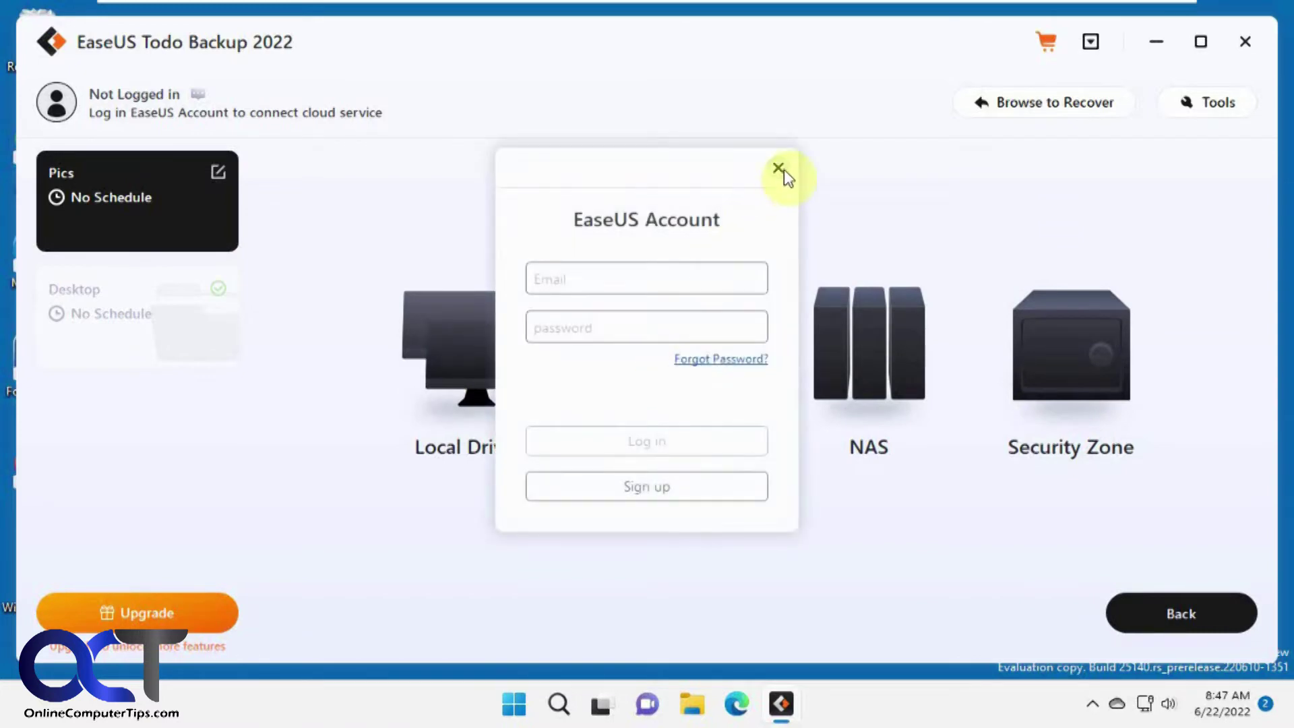
pyautogui.click(779, 168)
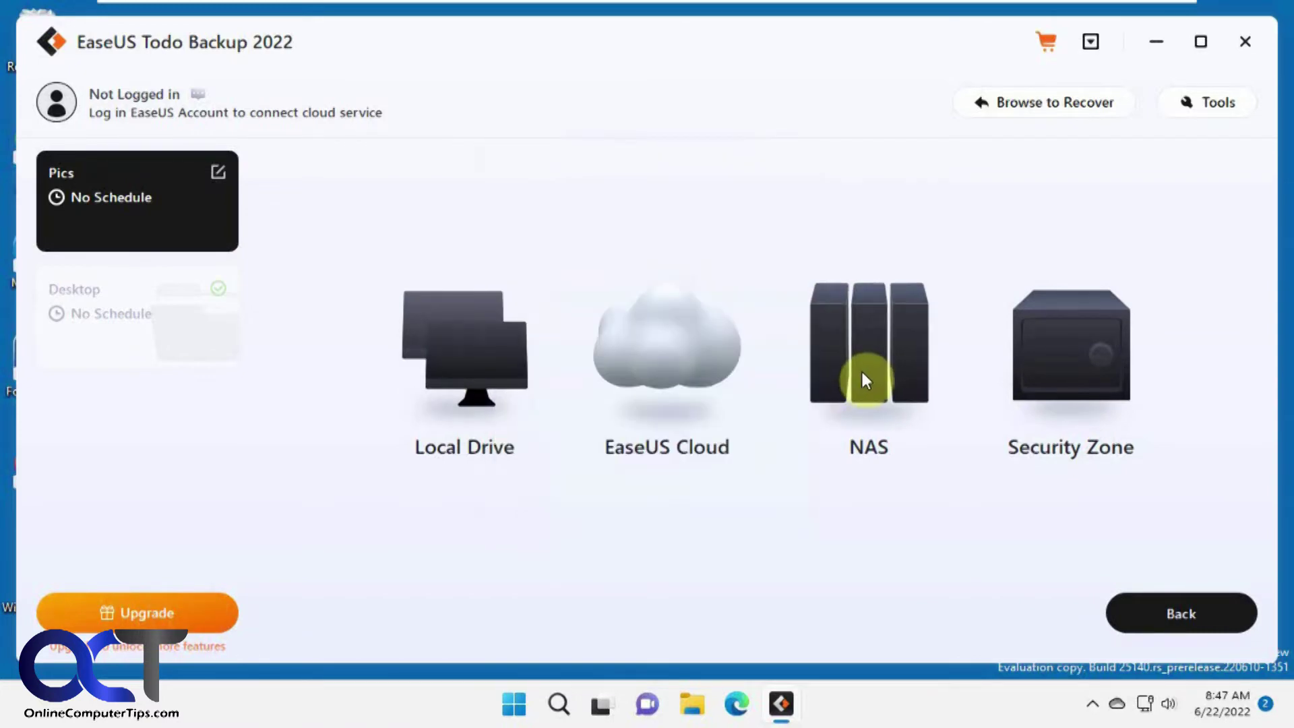
pyautogui.click(1065, 390)
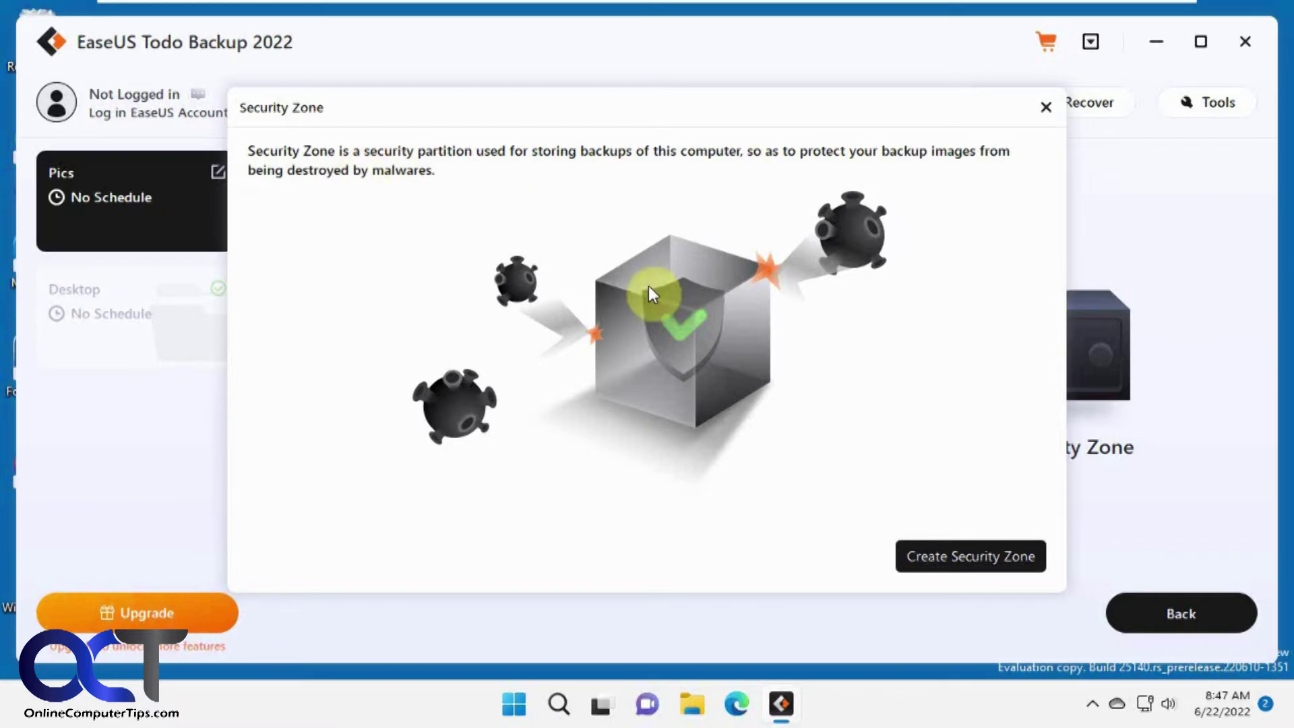
pyautogui.click(1045, 108)
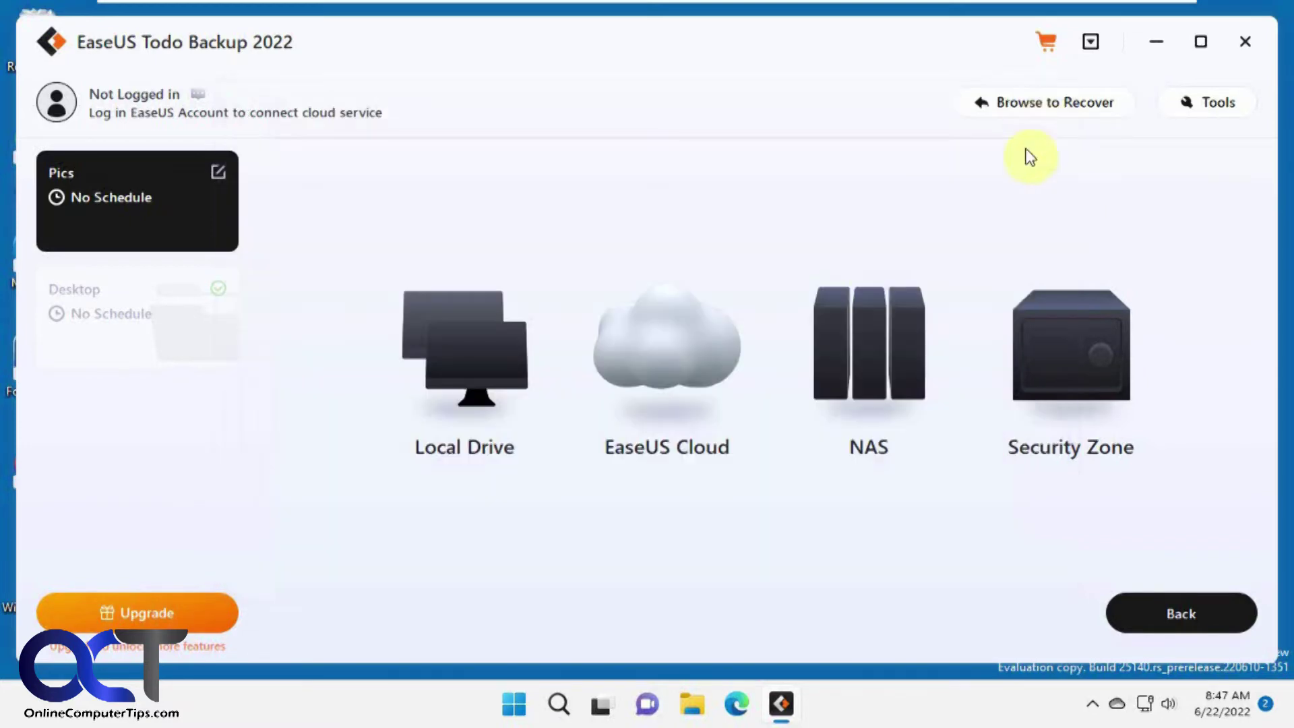
pyautogui.click(483, 367)
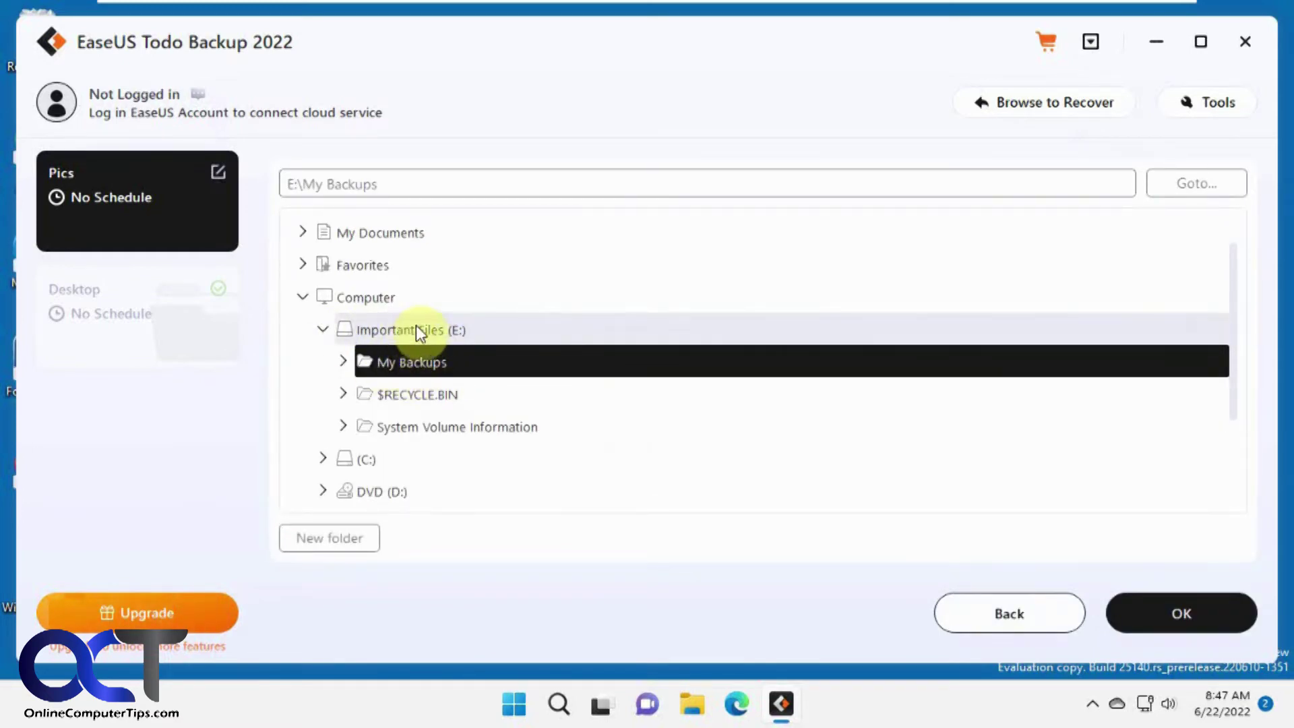
pyautogui.click(1178, 610)
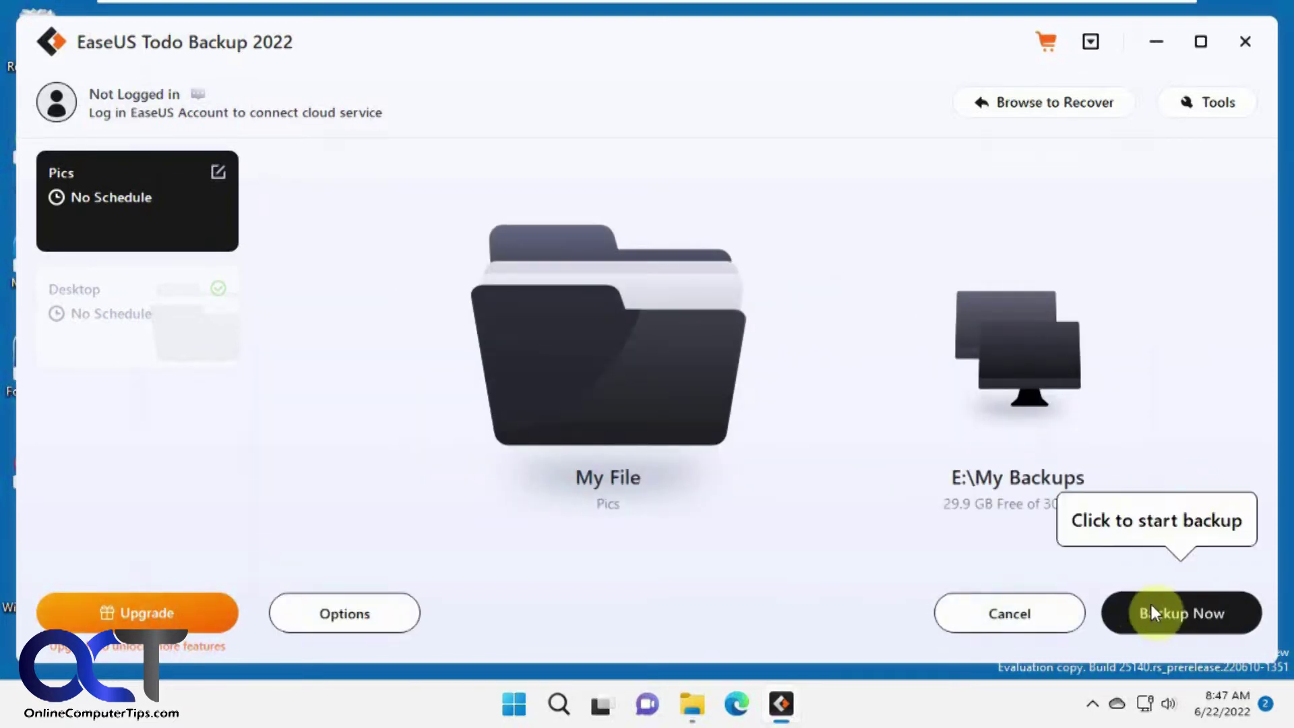
# Step: Run the Pics backup now, leaving the after-backup action at Do Nothing
pyautogui.click(1198, 609)
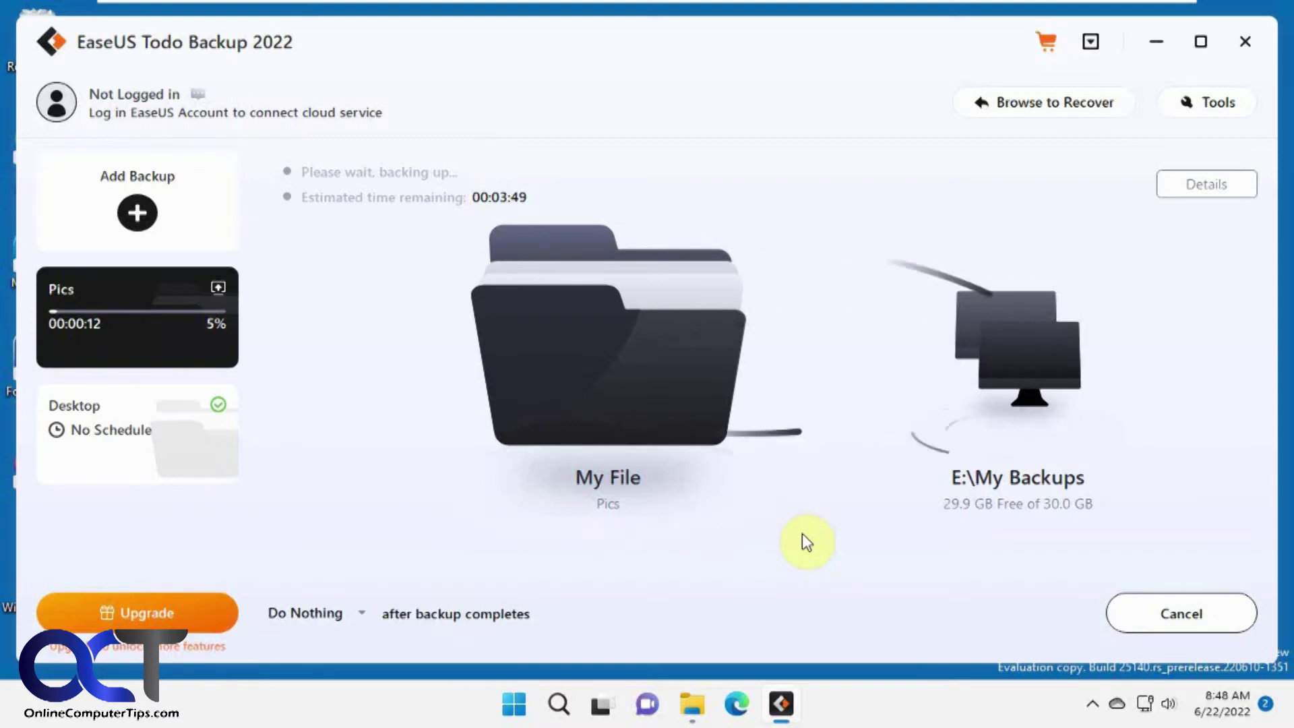
pyautogui.click(362, 613)
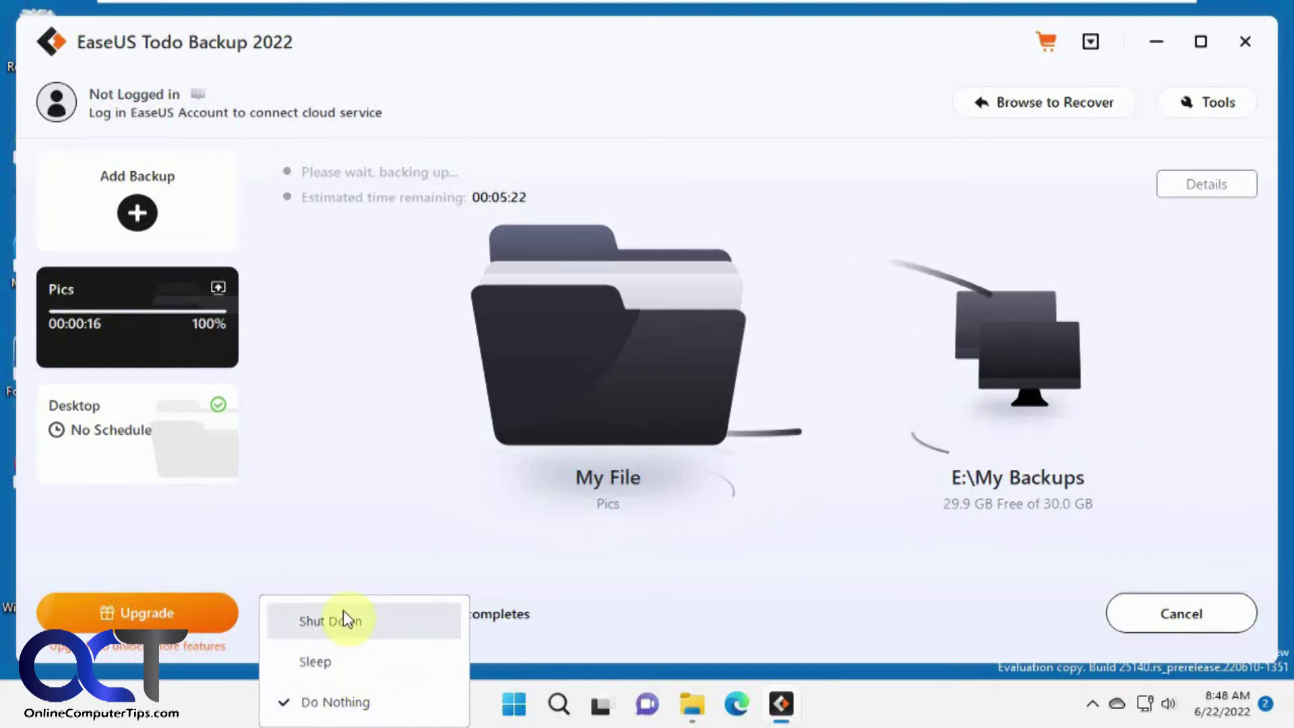
pyautogui.click(641, 601)
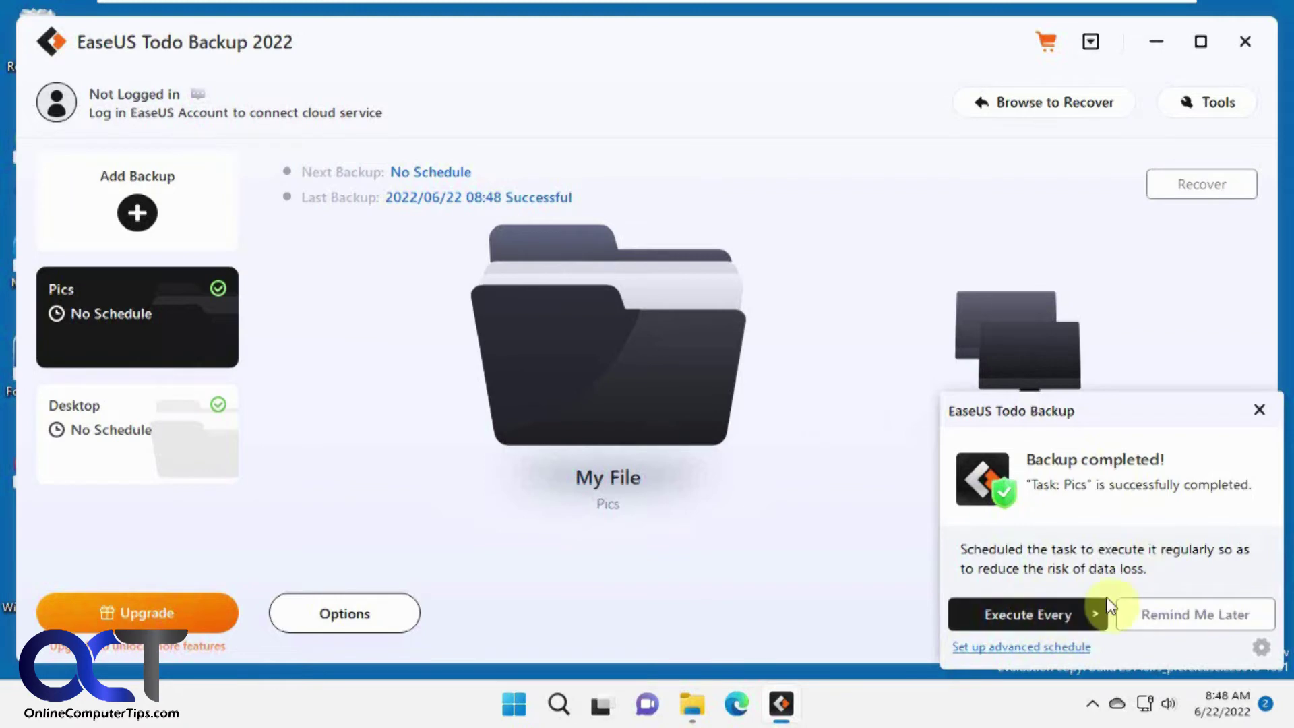
pyautogui.click(1258, 409)
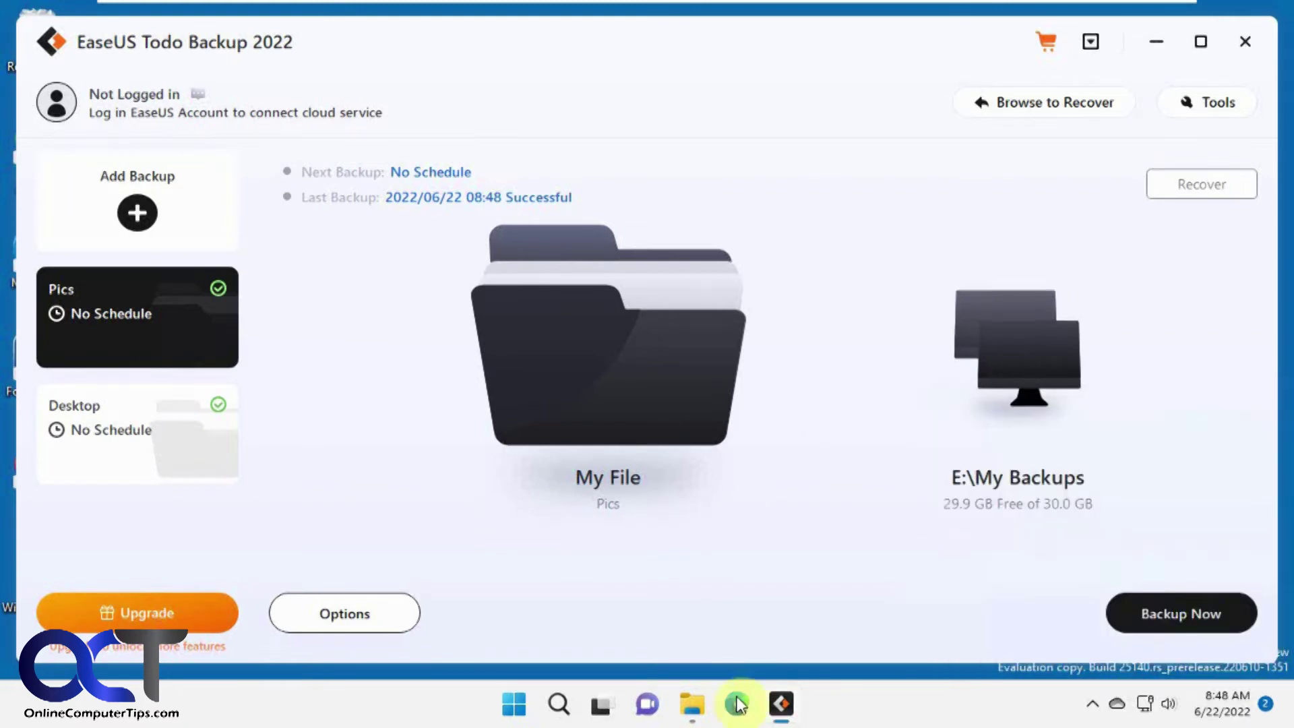
# Step: Check that E:\My Backups\Pics holds the 4,268 KB Pics_20220622_Full_v1.pbd backup file
pyautogui.click(692, 704)
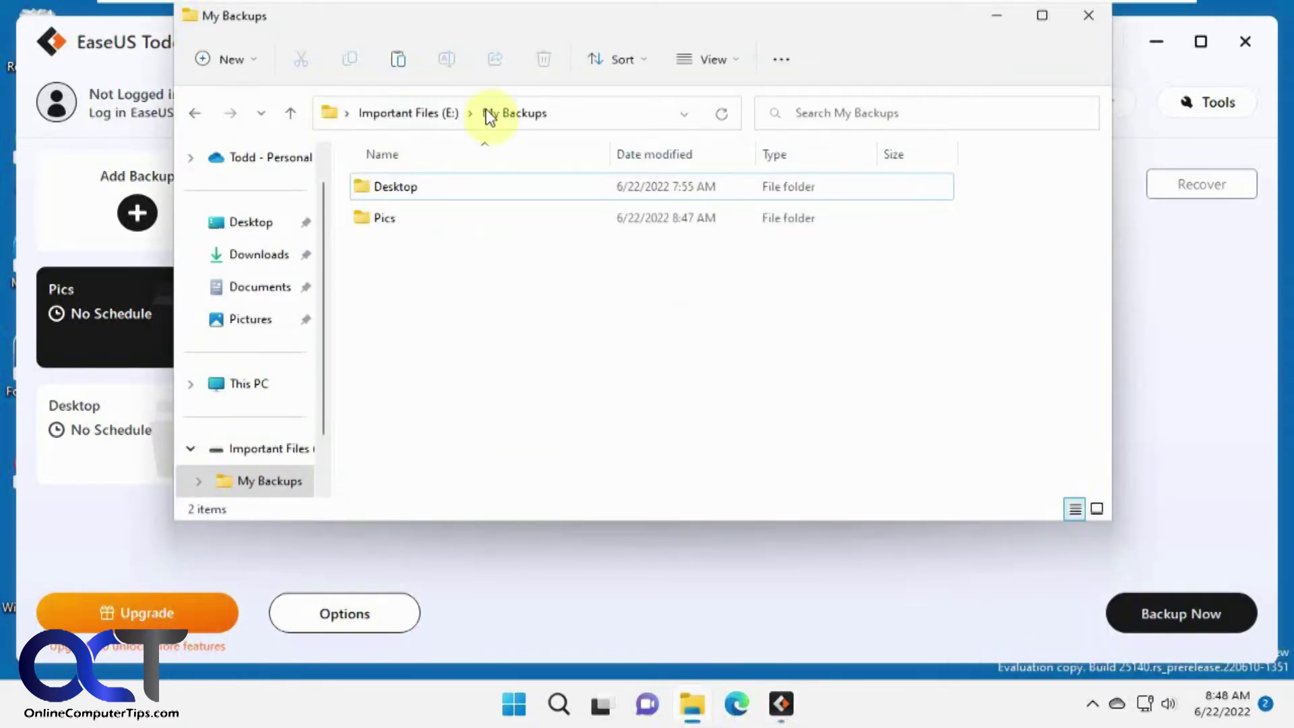
pyautogui.doubleClick(391, 217)
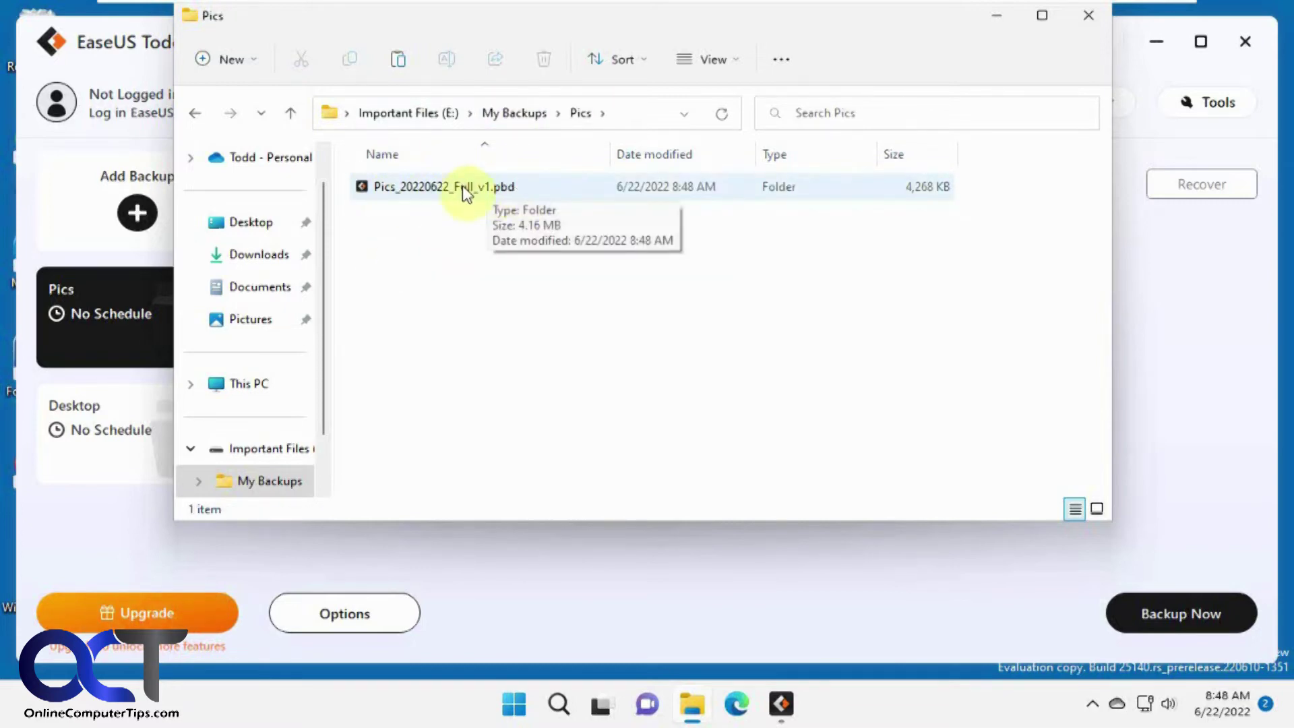
pyautogui.click(195, 112)
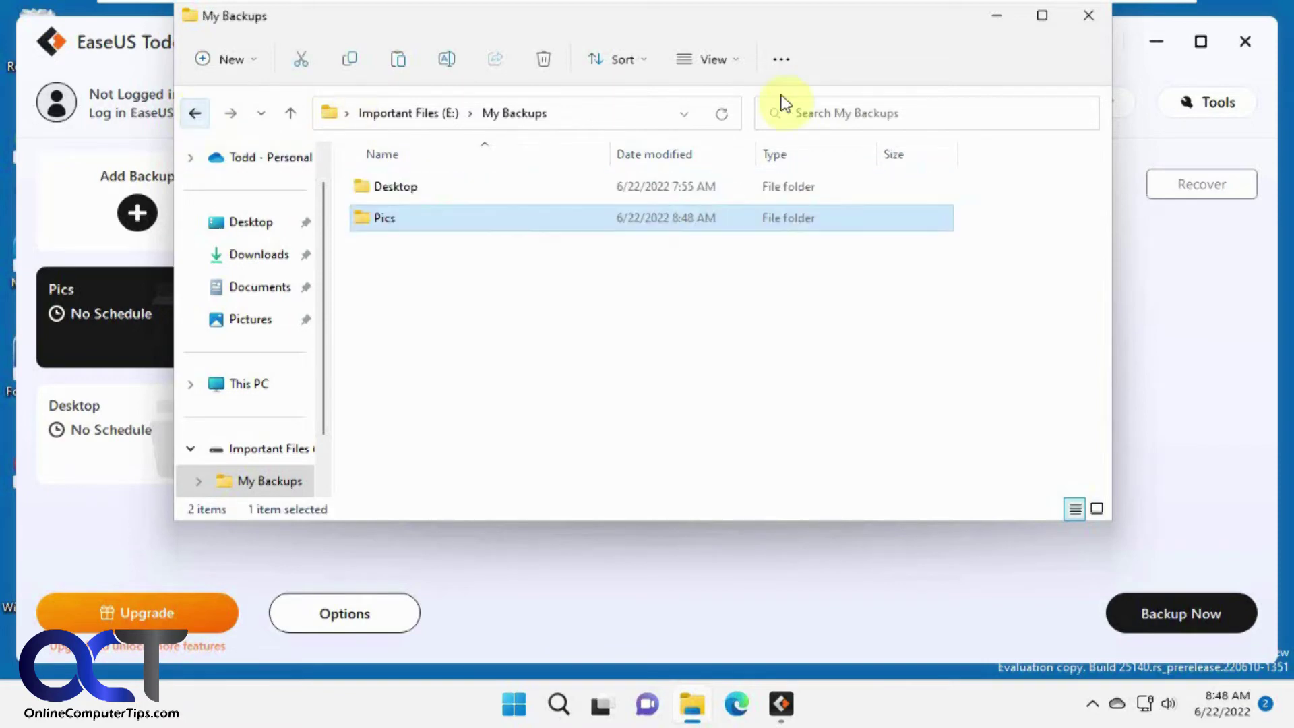
# Step: Back in the app, reopen the Pics task and review then close its log of backup runs
pyautogui.click(997, 16)
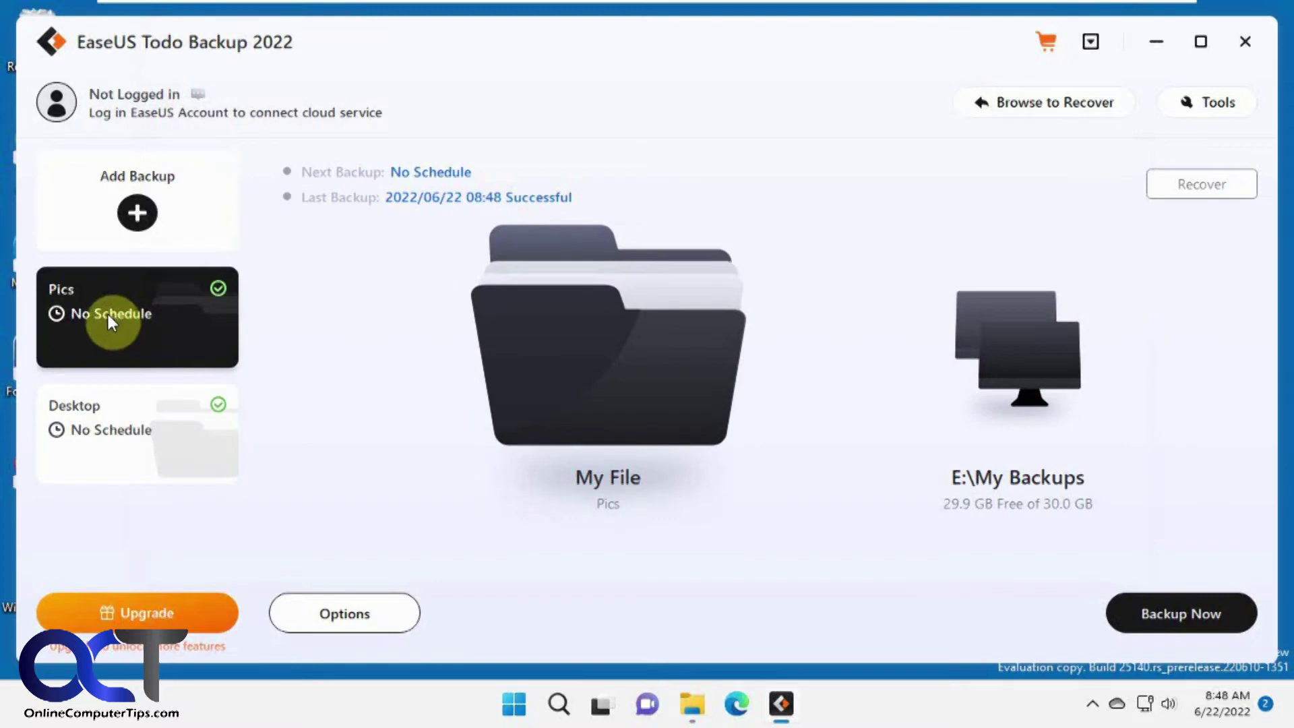
pyautogui.click(139, 416)
pyautogui.click(165, 302)
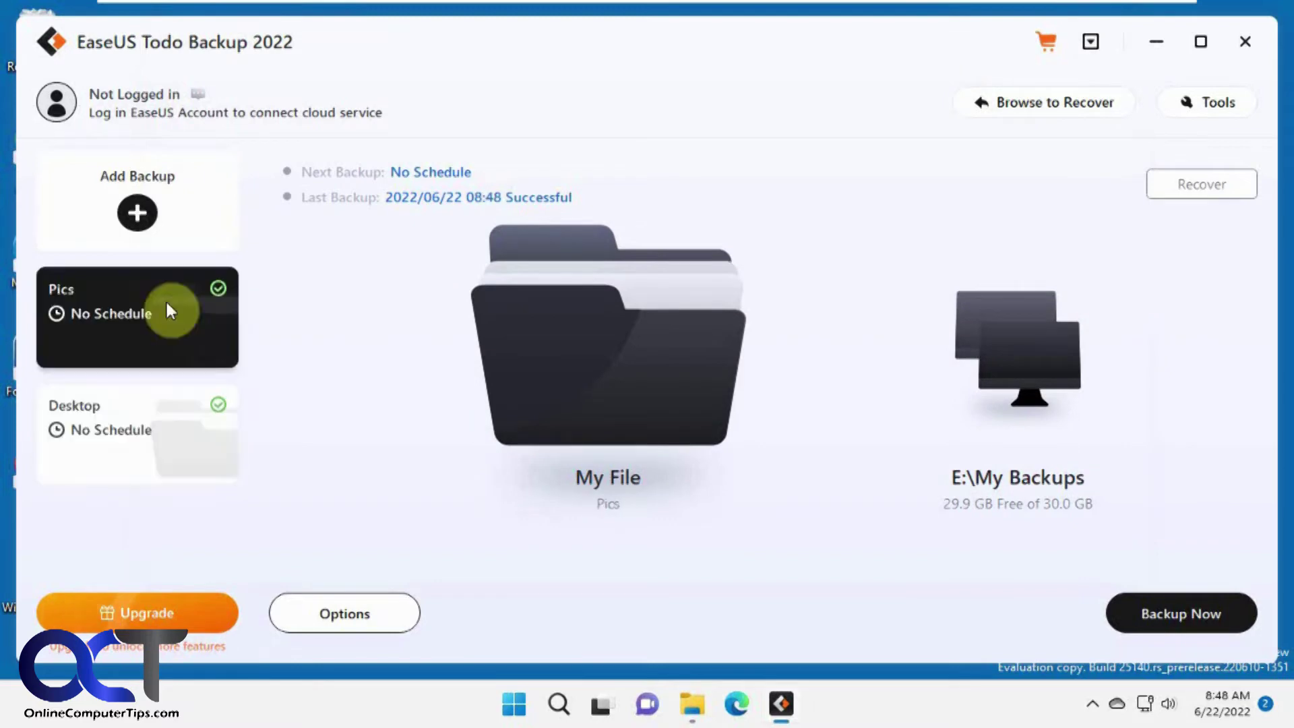
pyautogui.click(451, 197)
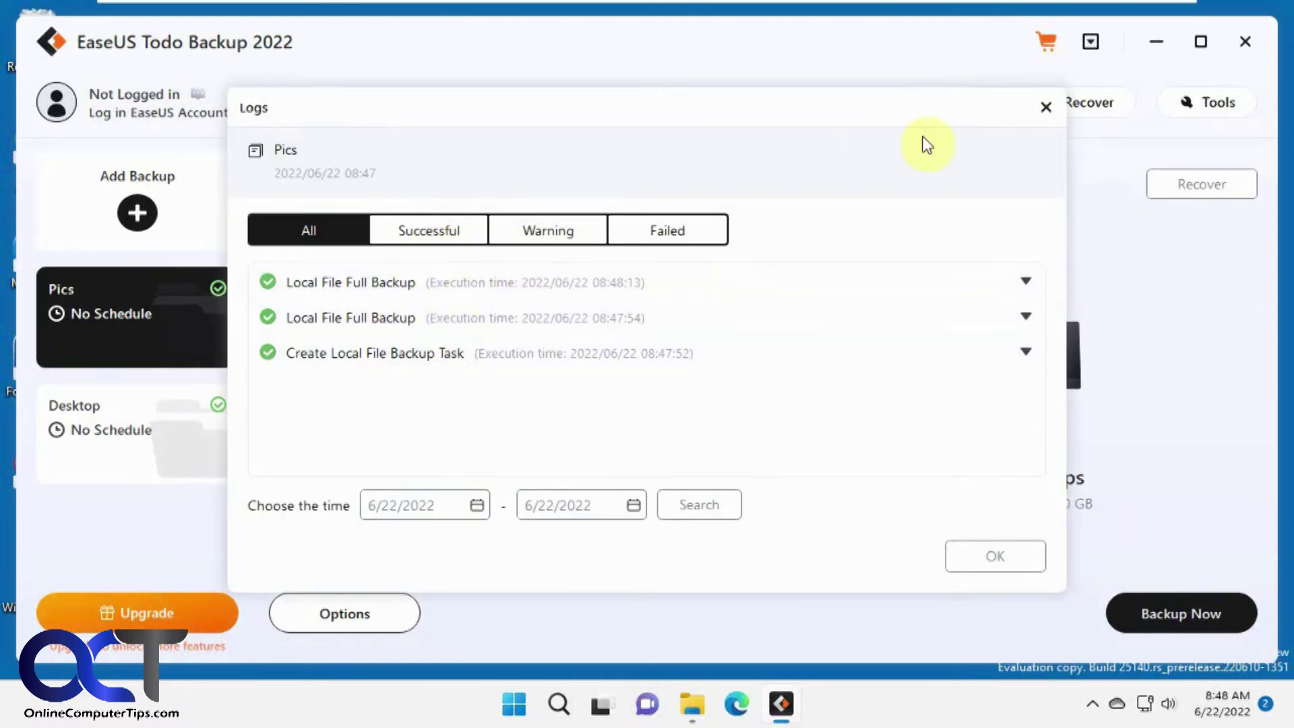
pyautogui.click(1044, 110)
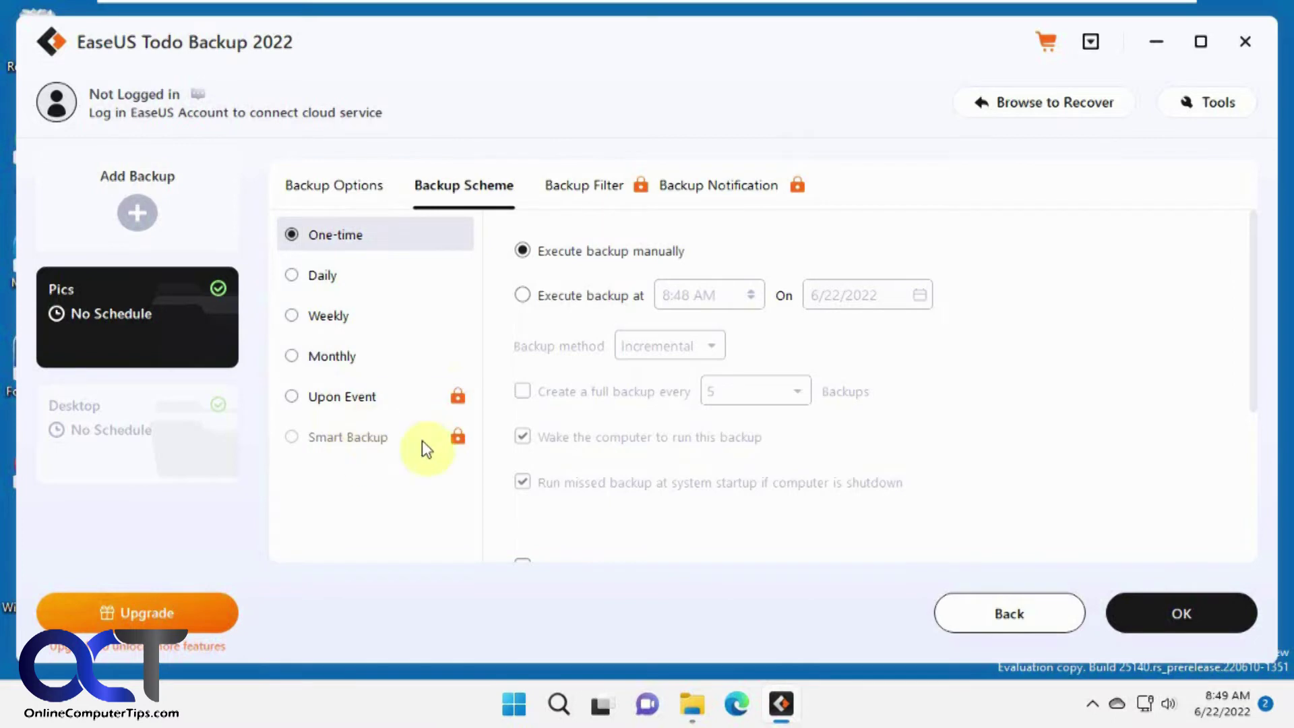
# Step: Schedule the Pics task weekly (Sundays 8:48 AM) keeping Incremental as the backup method
pyautogui.click(340, 318)
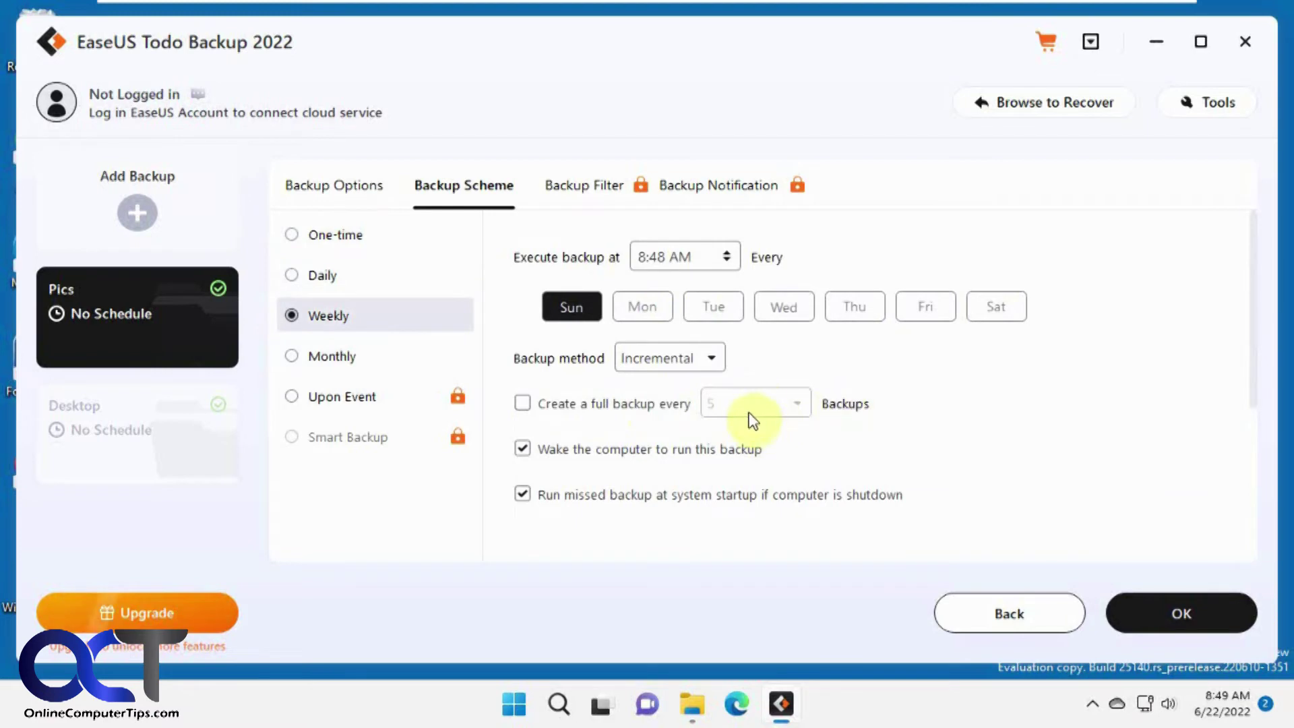
pyautogui.click(712, 364)
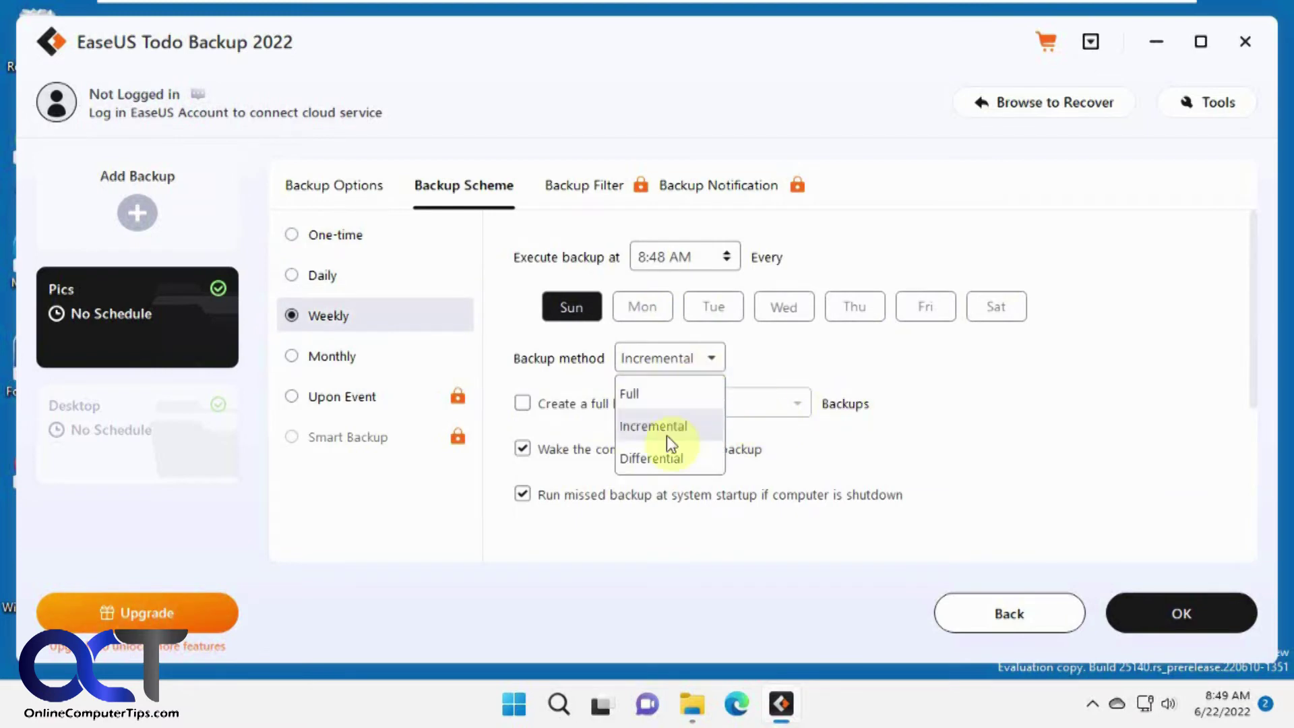
pyautogui.click(950, 437)
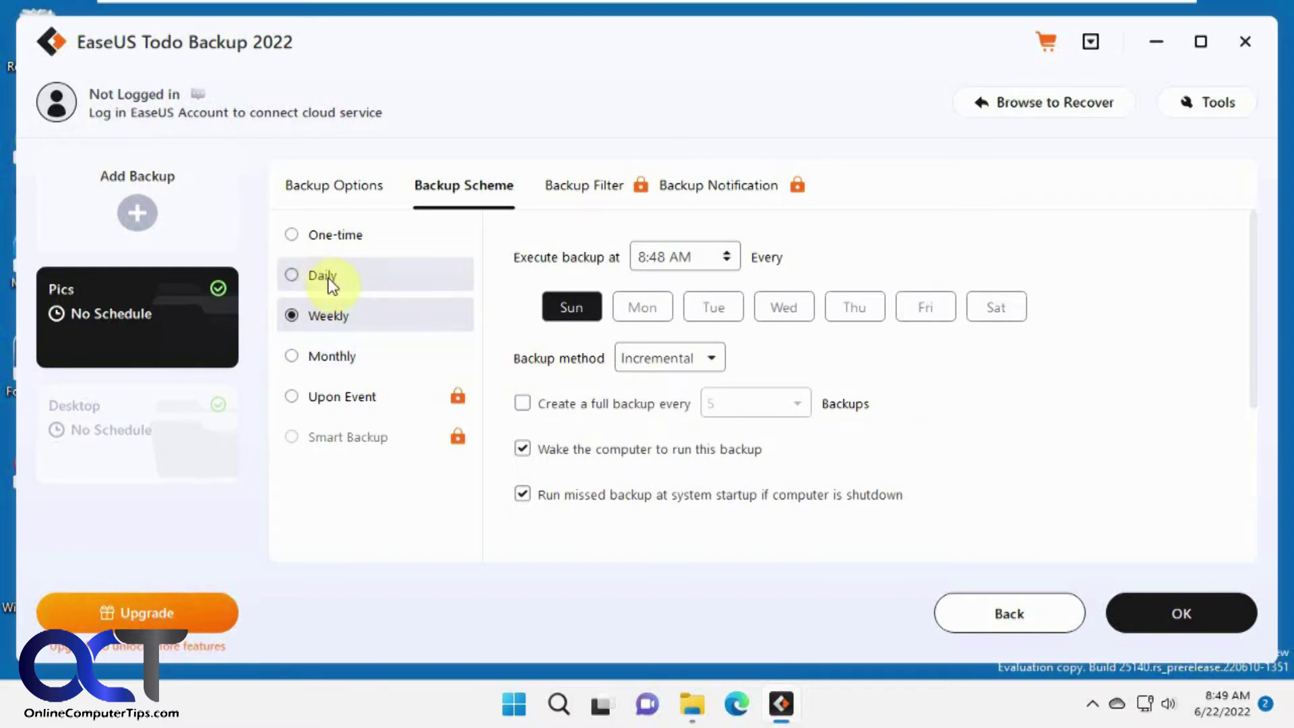
pyautogui.click(345, 186)
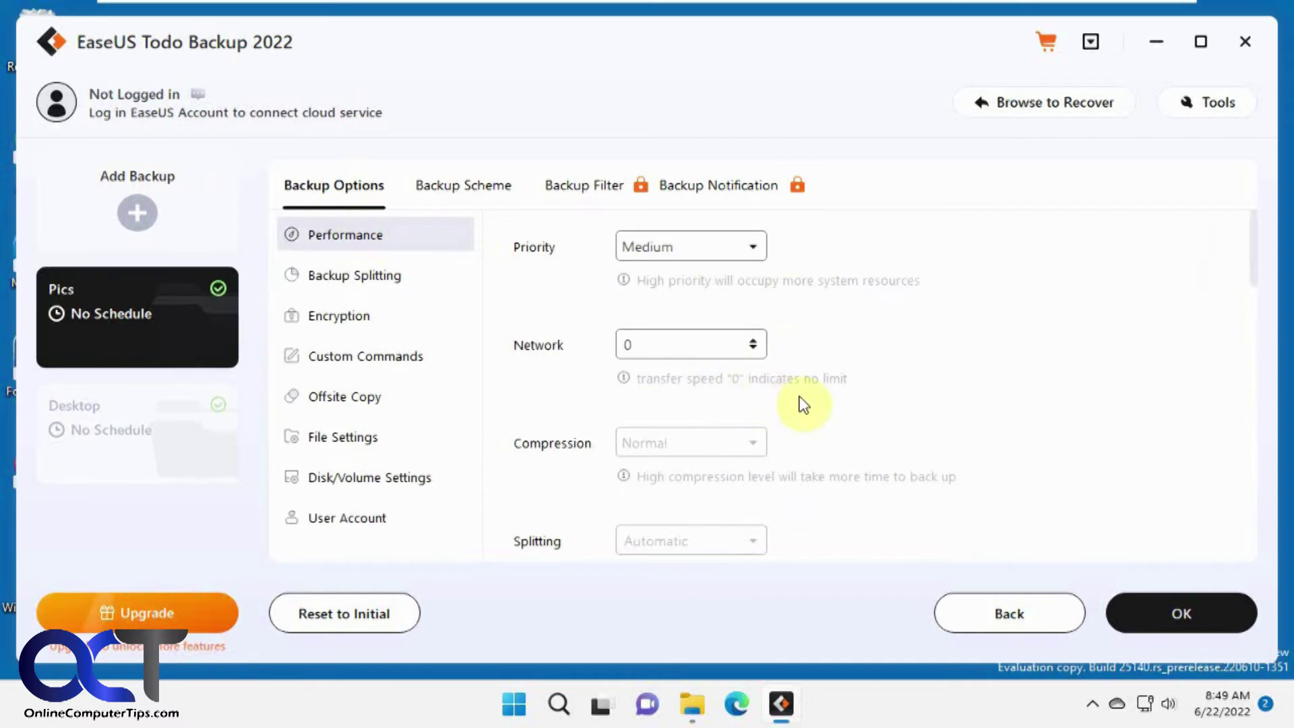
pyautogui.click(402, 277)
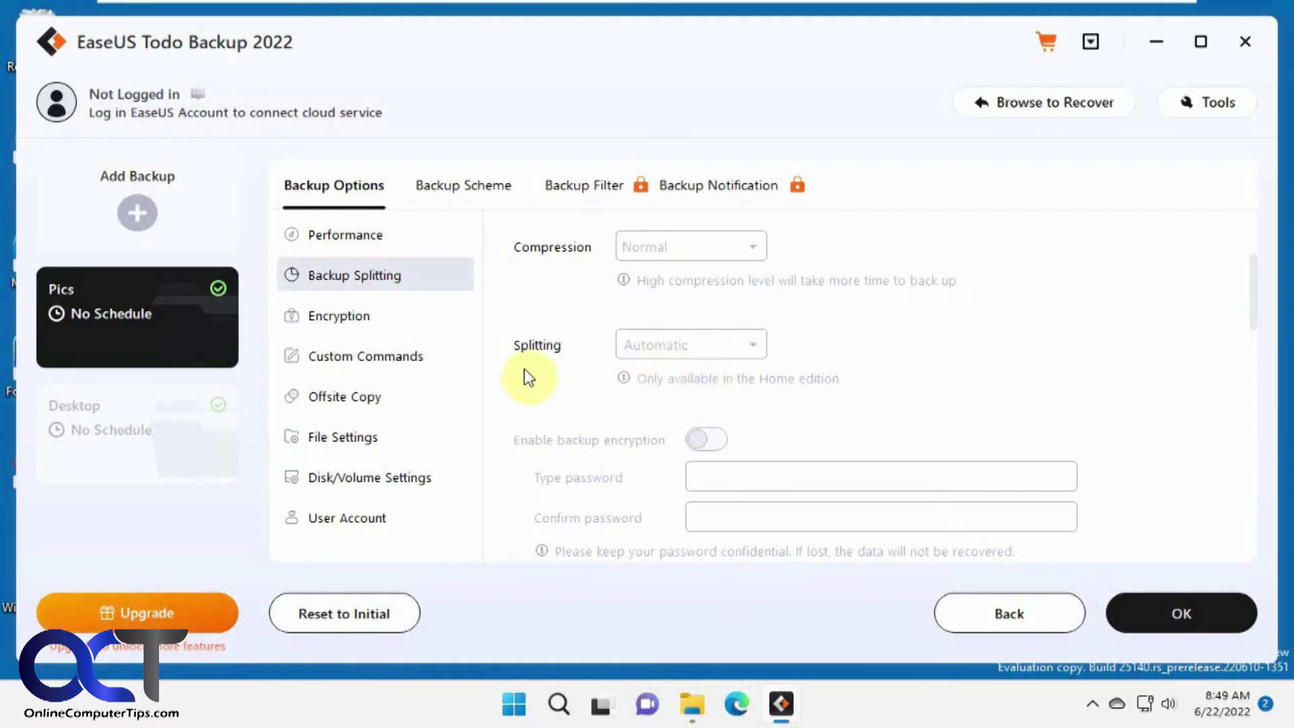
pyautogui.click(357, 318)
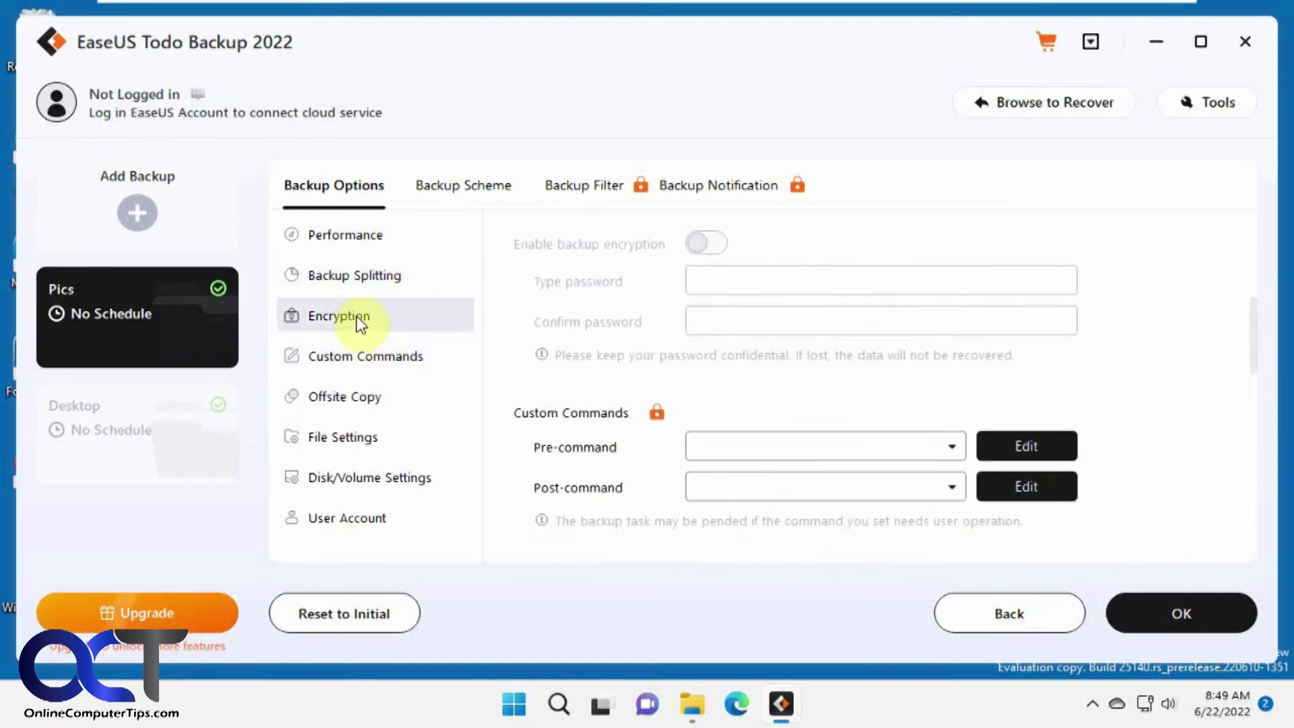
pyautogui.click(365, 355)
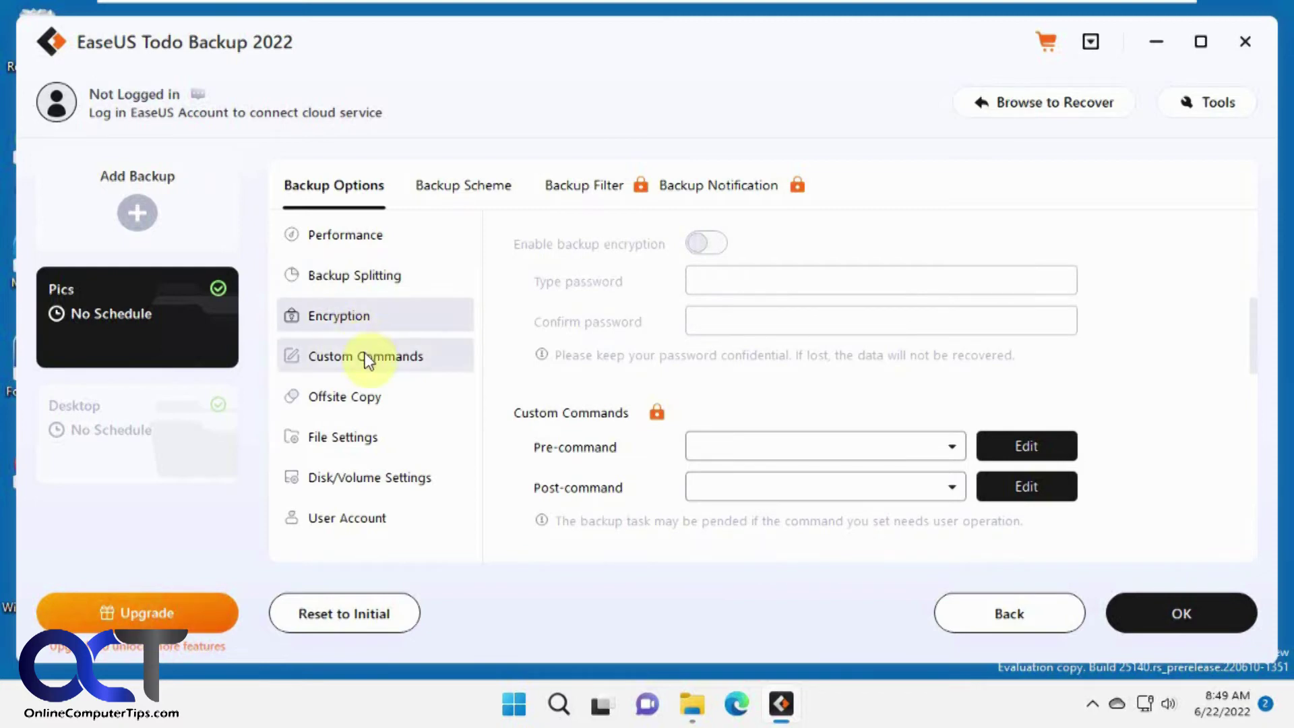
pyautogui.click(363, 397)
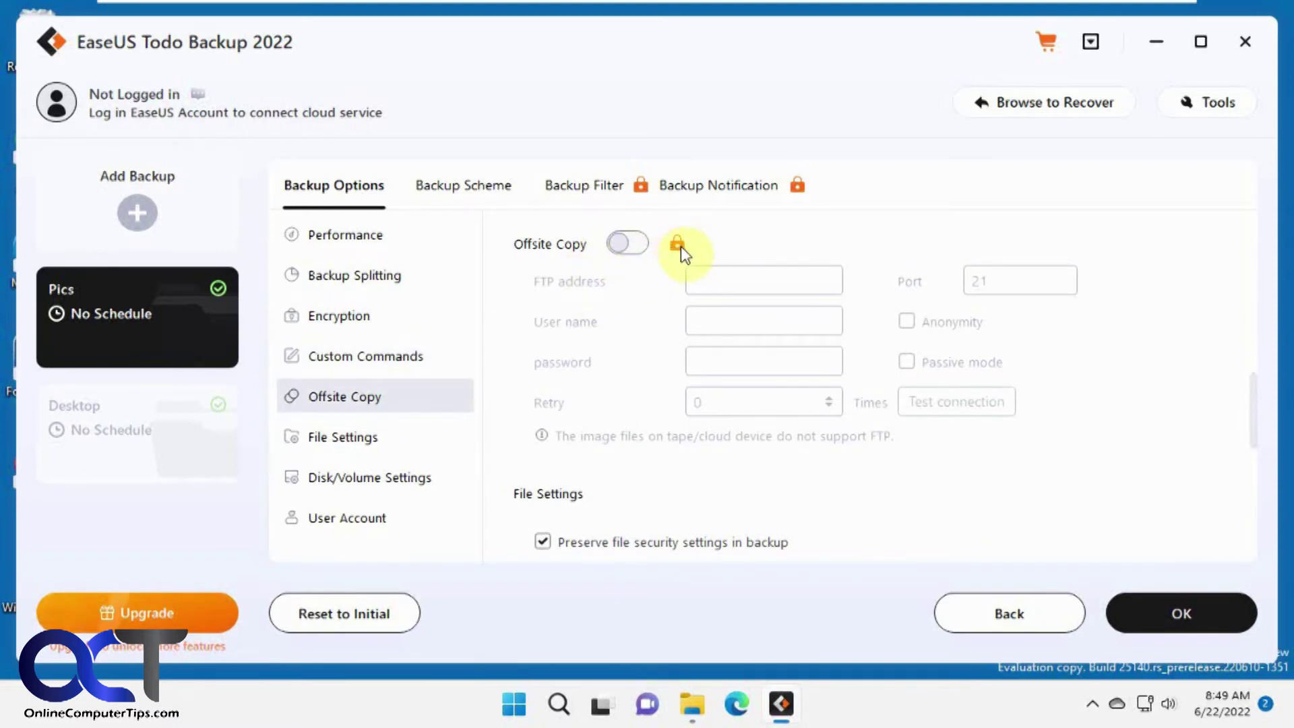
pyautogui.click(389, 443)
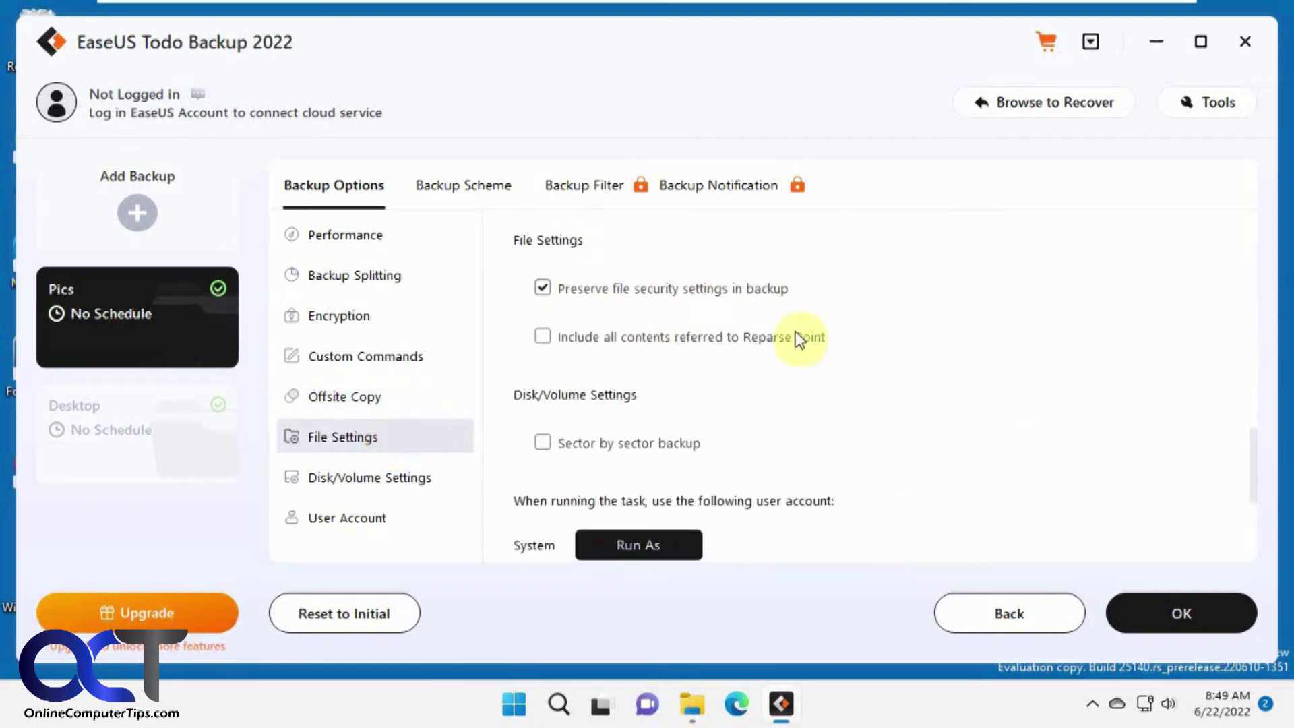
pyautogui.click(393, 474)
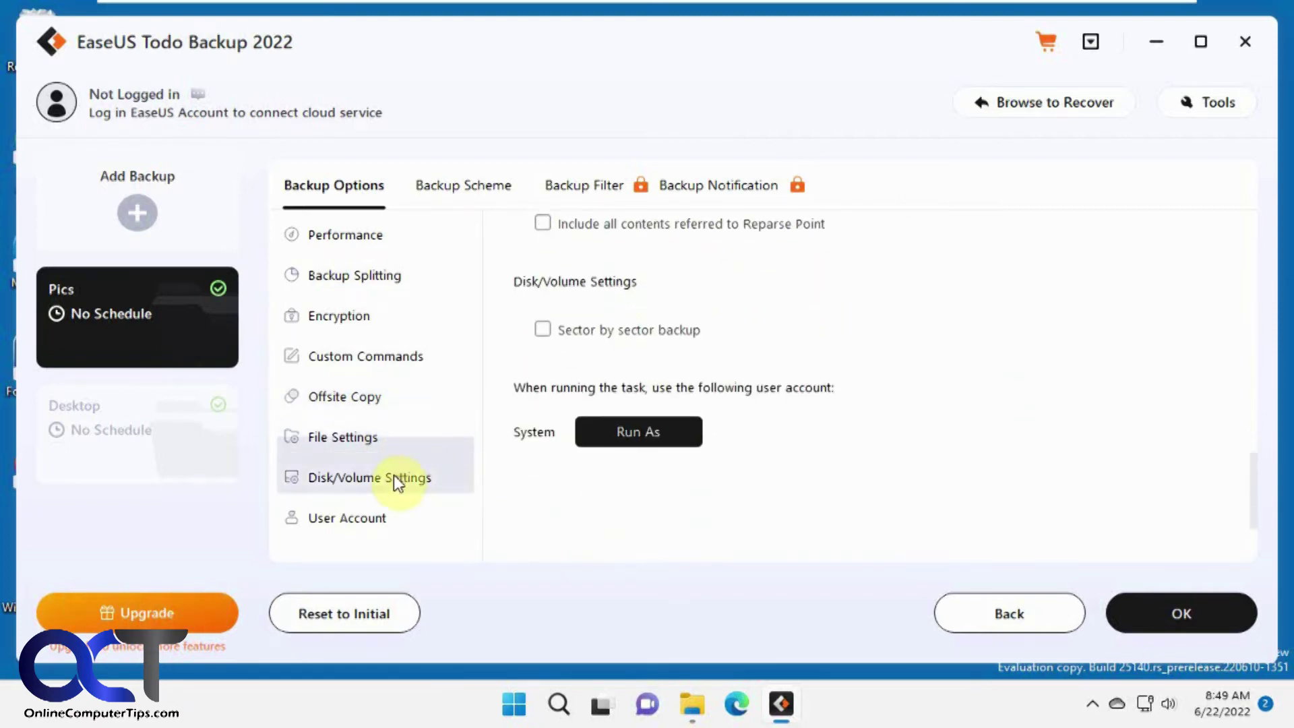
pyautogui.click(376, 519)
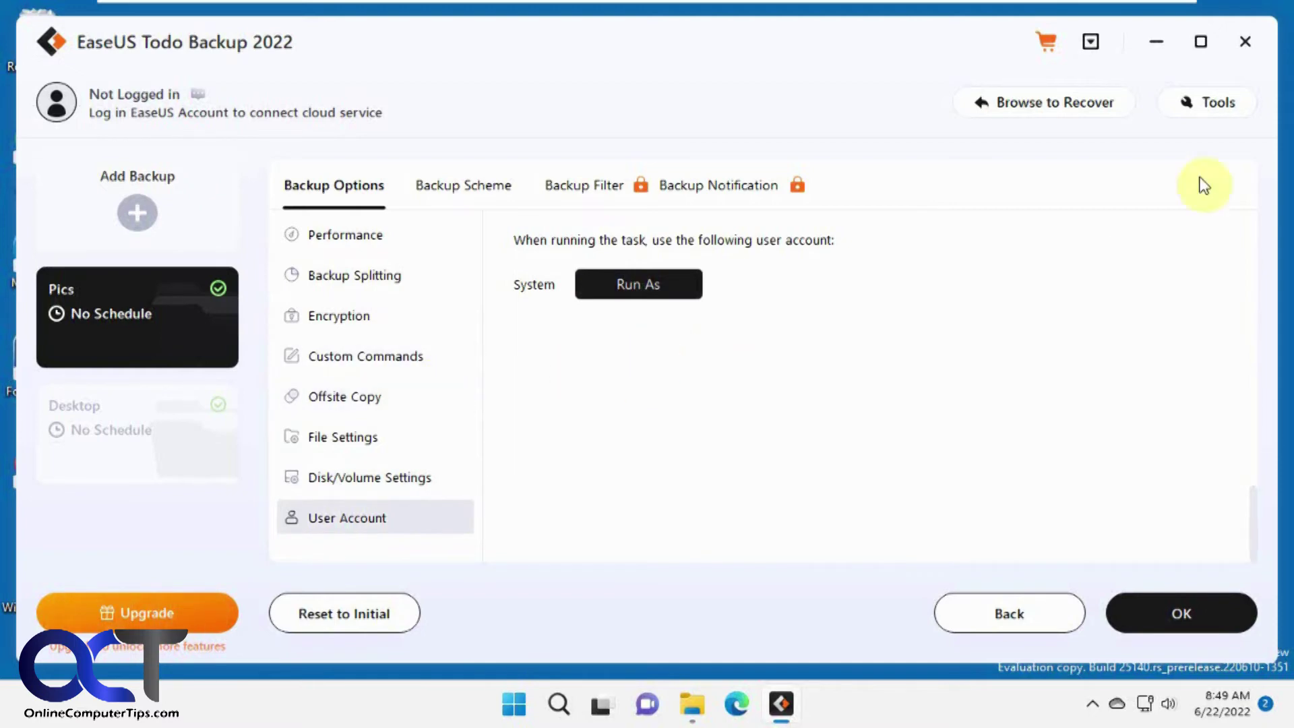
# Step: Glance at the Tools list without choosing anything, then go back to the Pics overview
pyautogui.click(1206, 105)
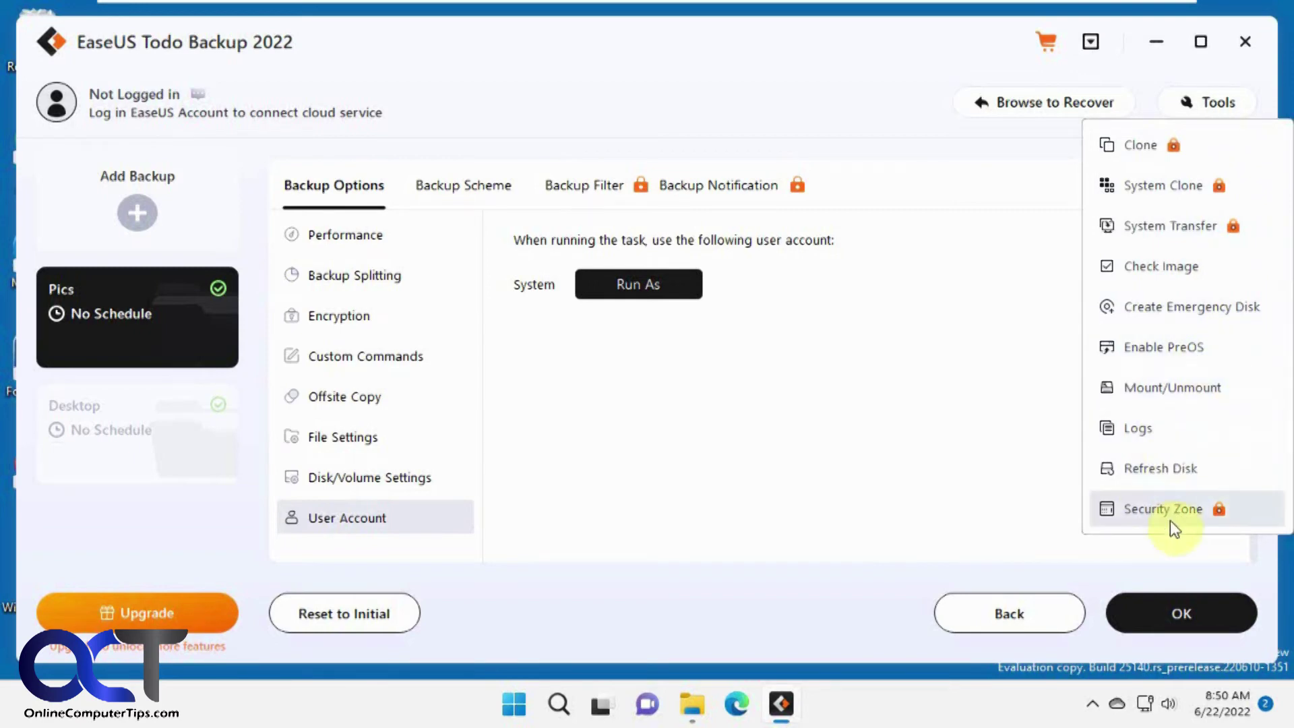
pyautogui.click(908, 356)
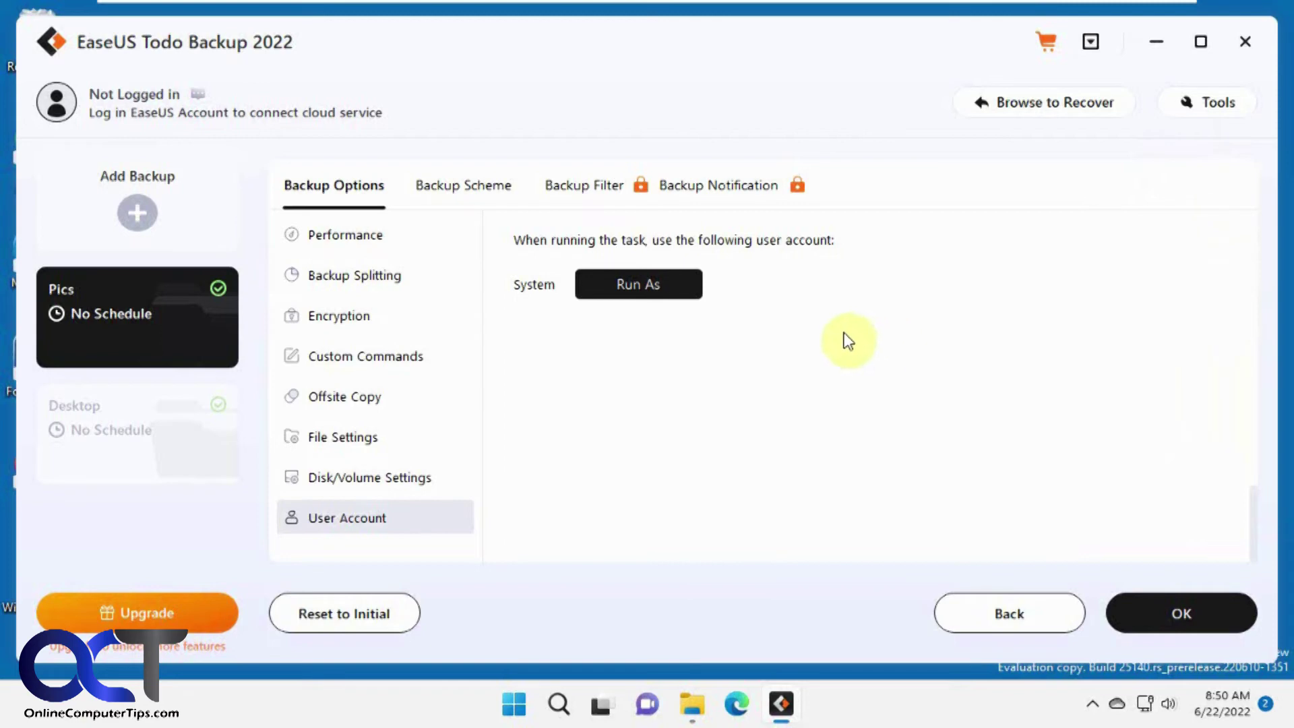
pyautogui.click(1015, 617)
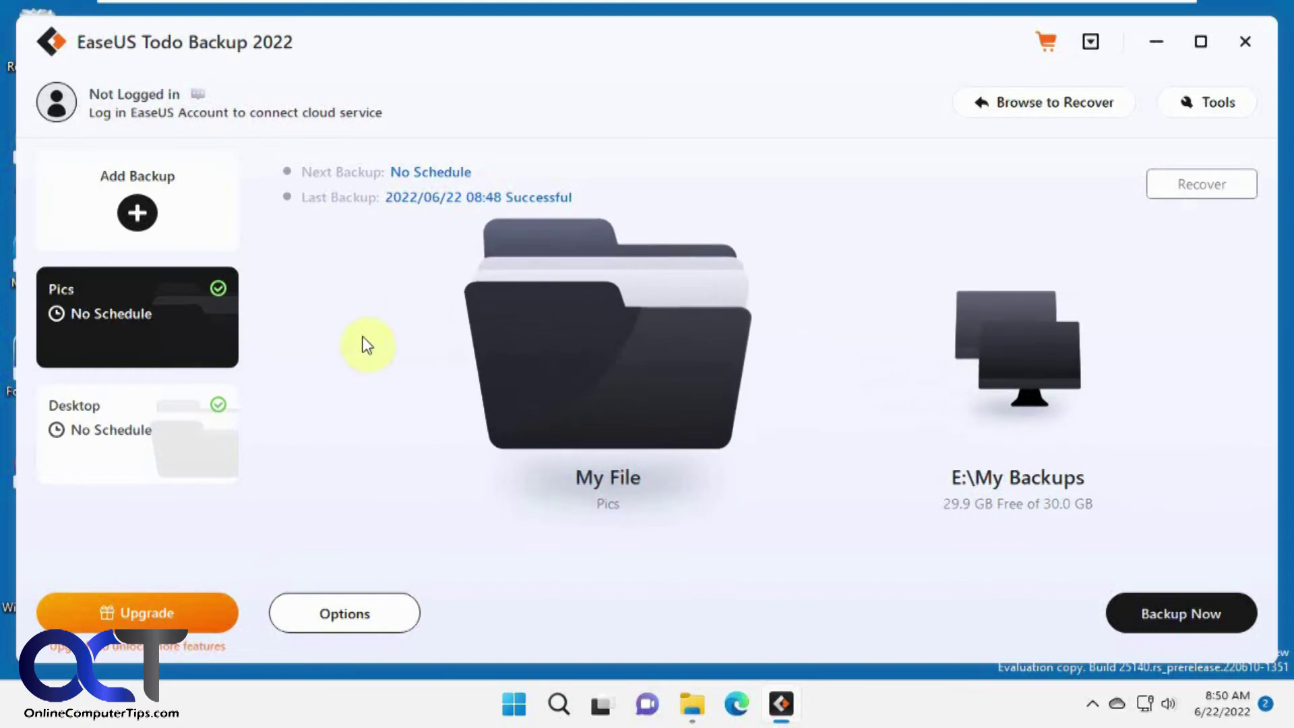
pyautogui.rightClick(150, 307)
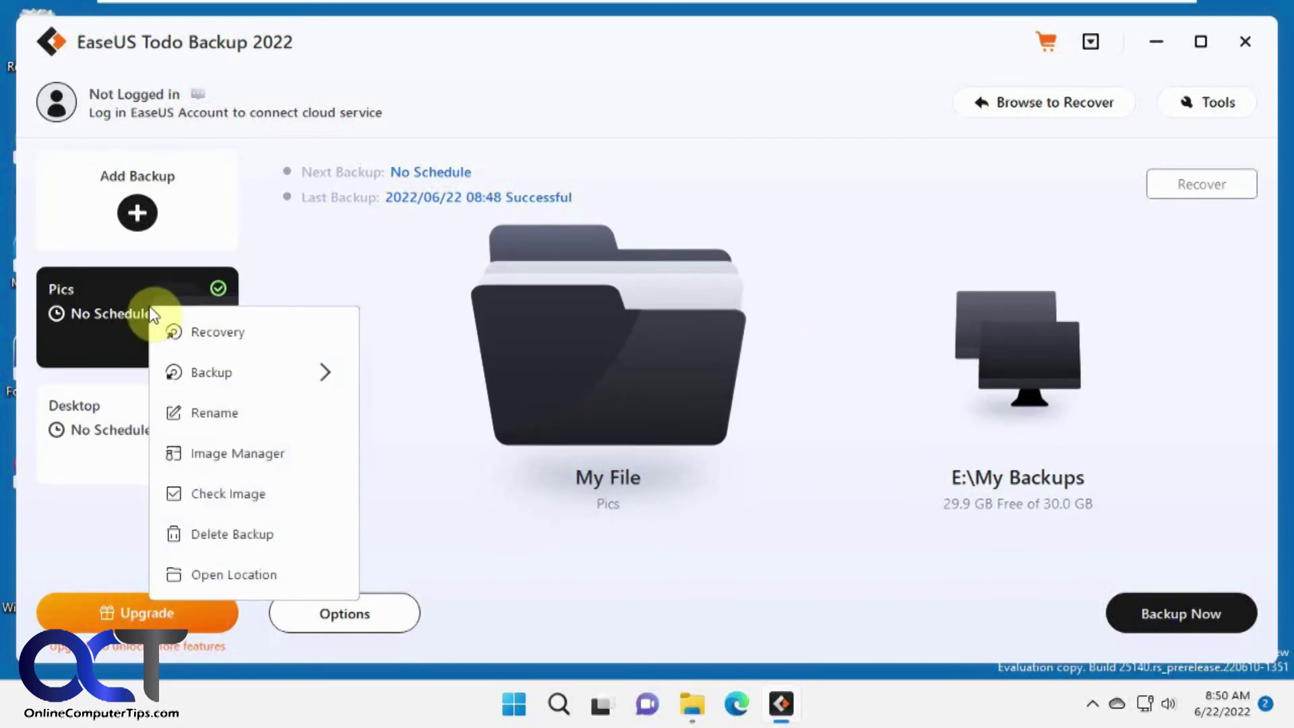
pyautogui.moveTo(179, 373)
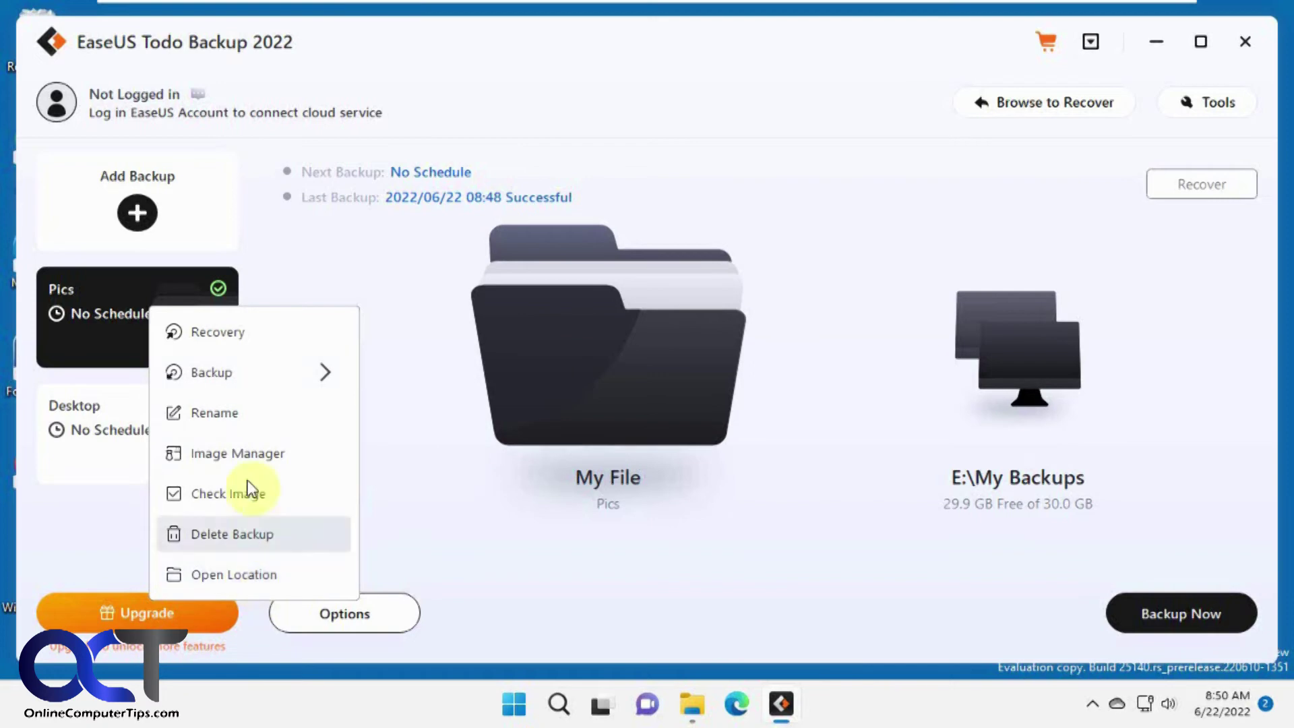
pyautogui.click(272, 574)
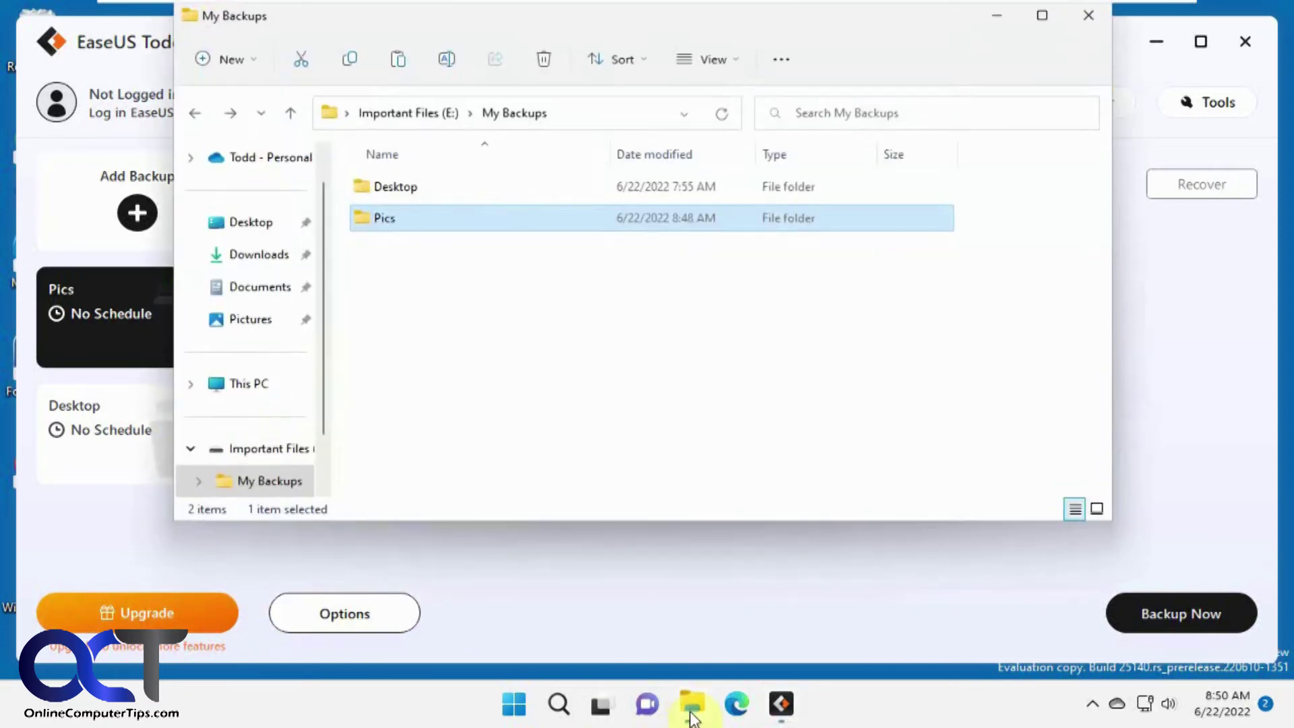
pyautogui.click(692, 715)
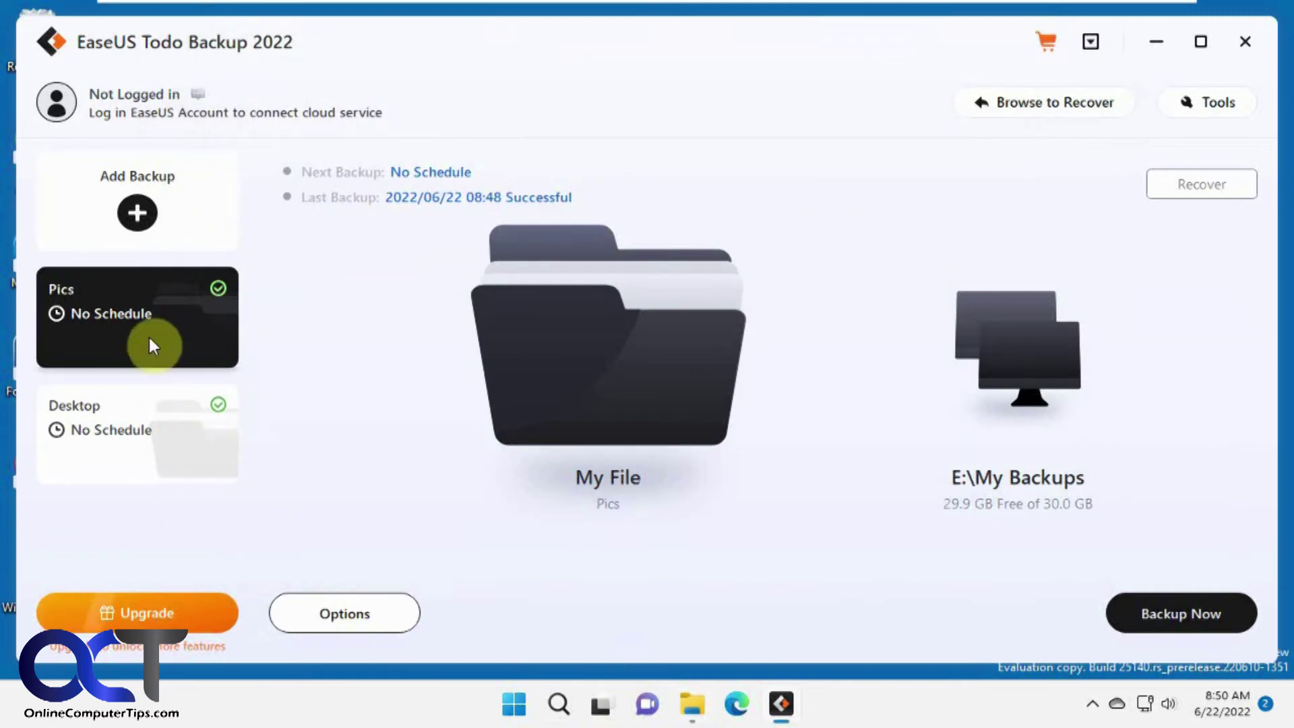
pyautogui.rightClick(164, 310)
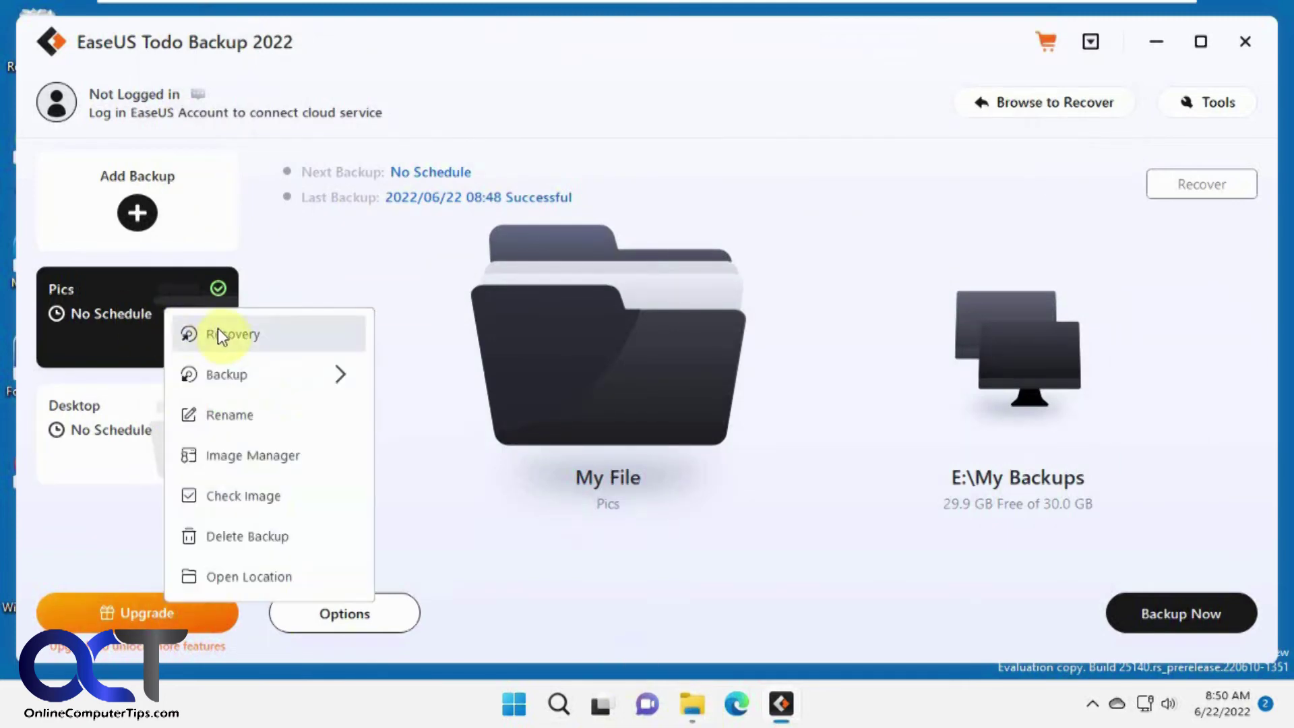
# Step: Start a Pics recovery, list the Pics folder's pictures under C:, and choose a custom location
pyautogui.click(217, 333)
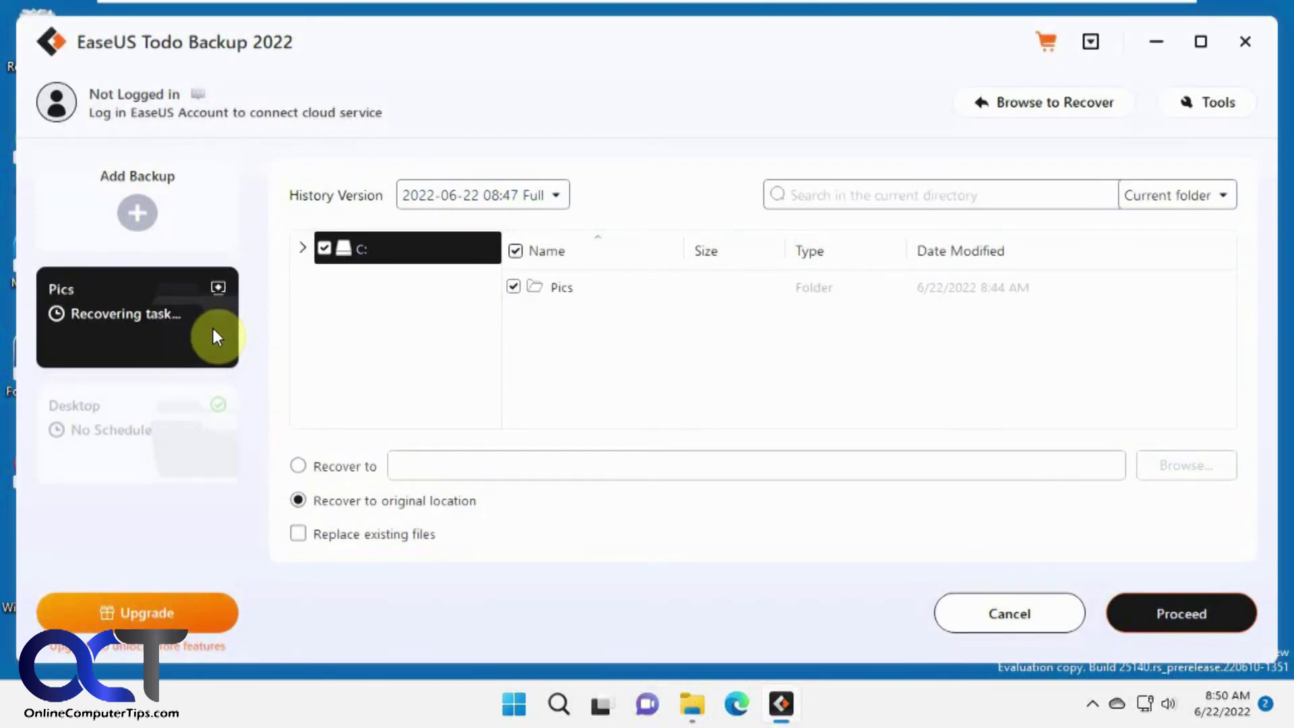
pyautogui.click(566, 289)
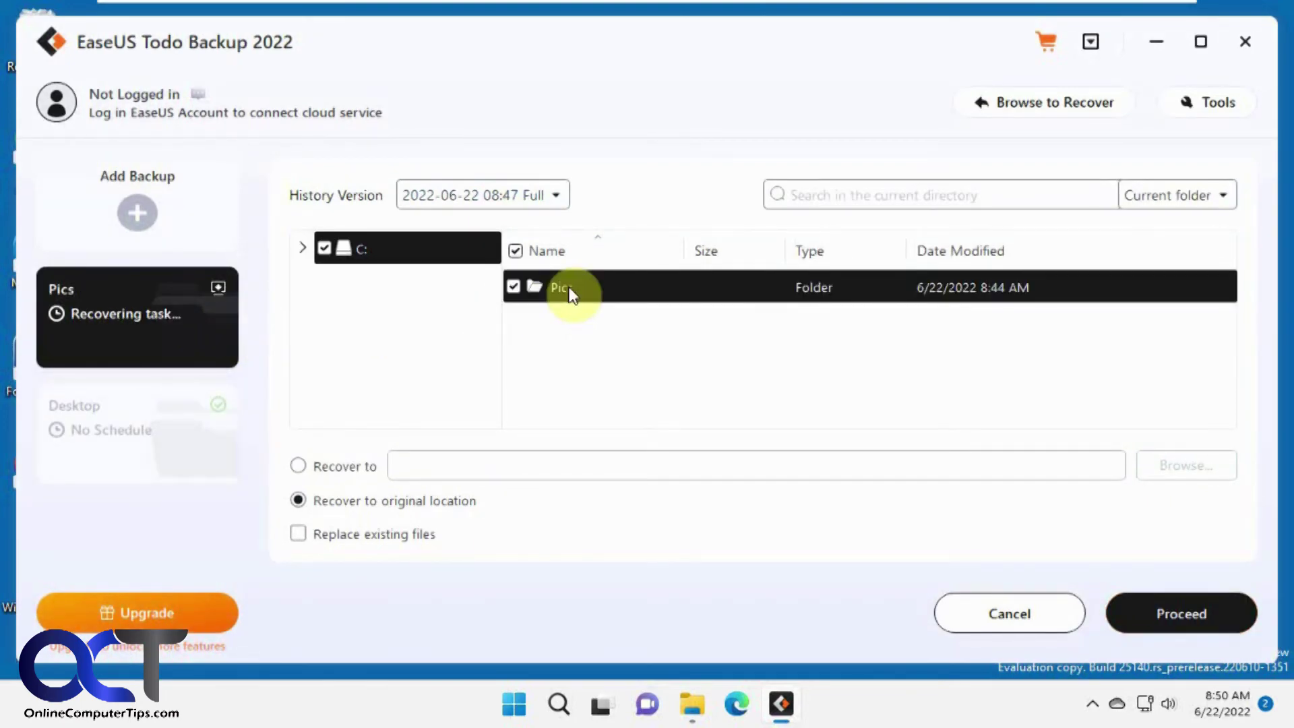
pyautogui.click(302, 250)
pyautogui.click(322, 280)
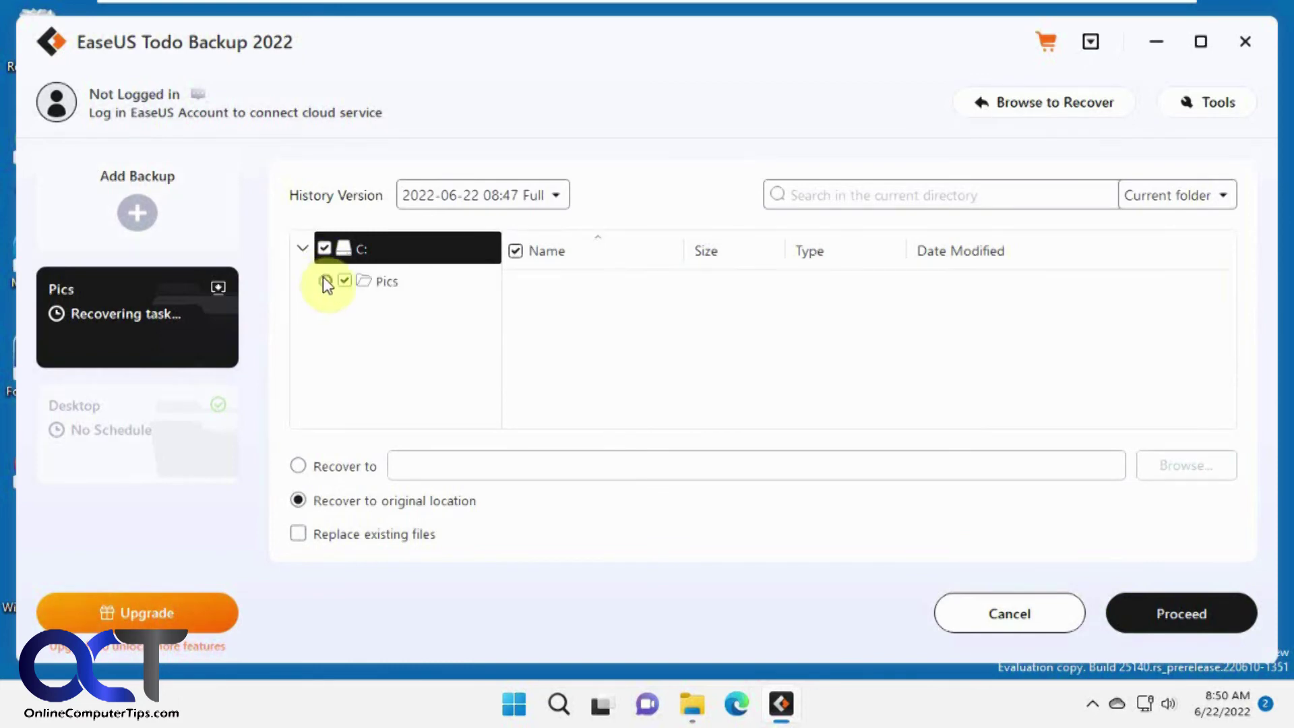
pyautogui.click(378, 283)
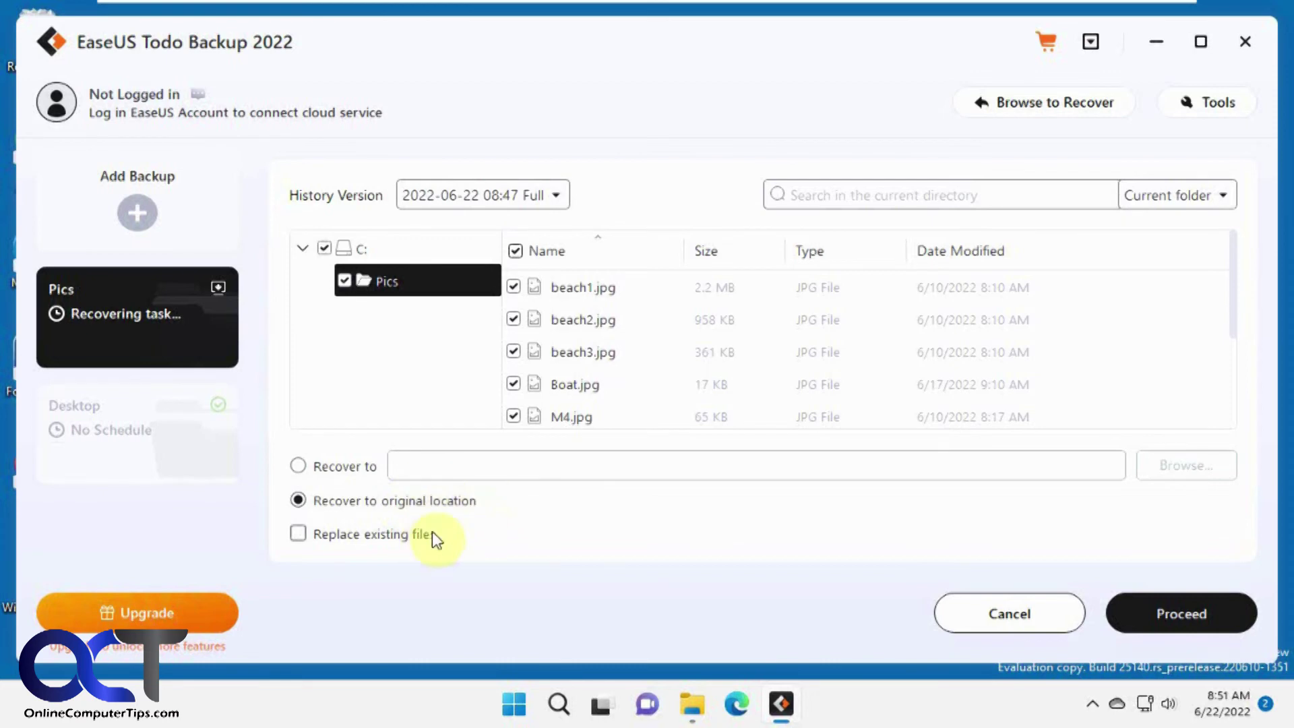
pyautogui.click(364, 467)
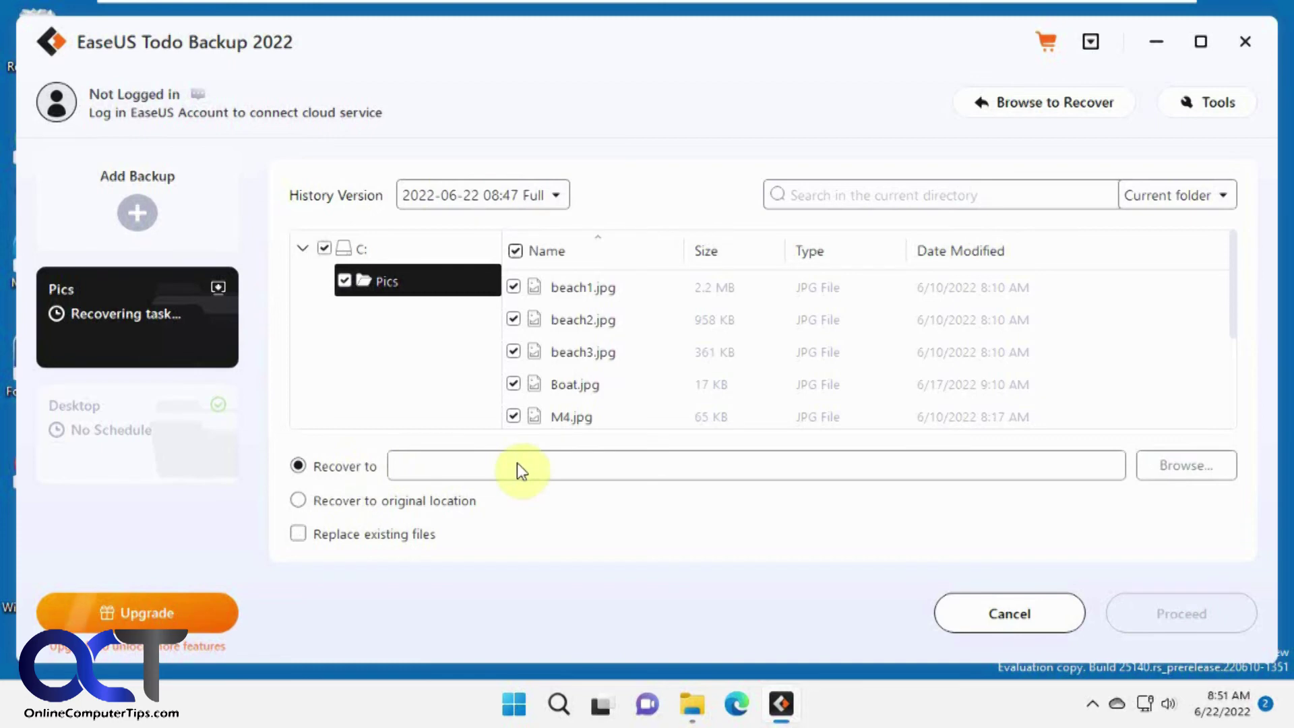
# Step: Create a new 'Restored' folder on drive E: and accept it as the recovery destination
pyautogui.click(1187, 463)
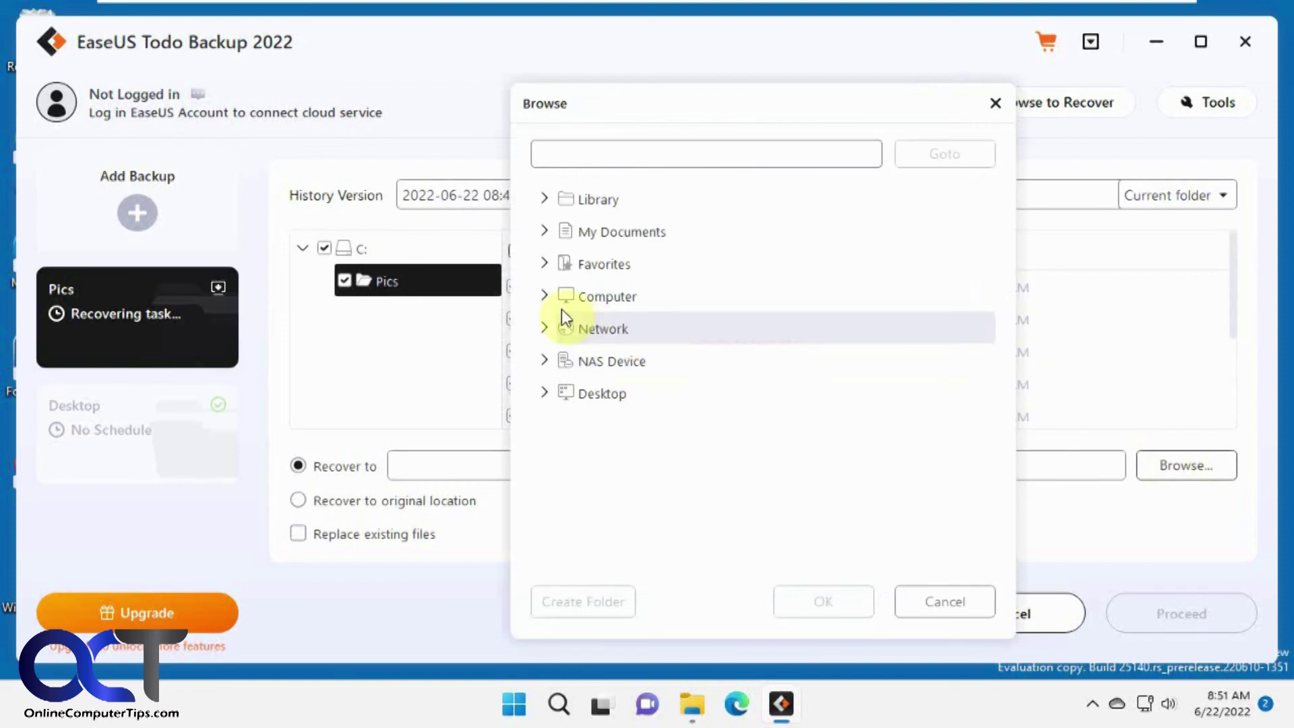
pyautogui.click(546, 297)
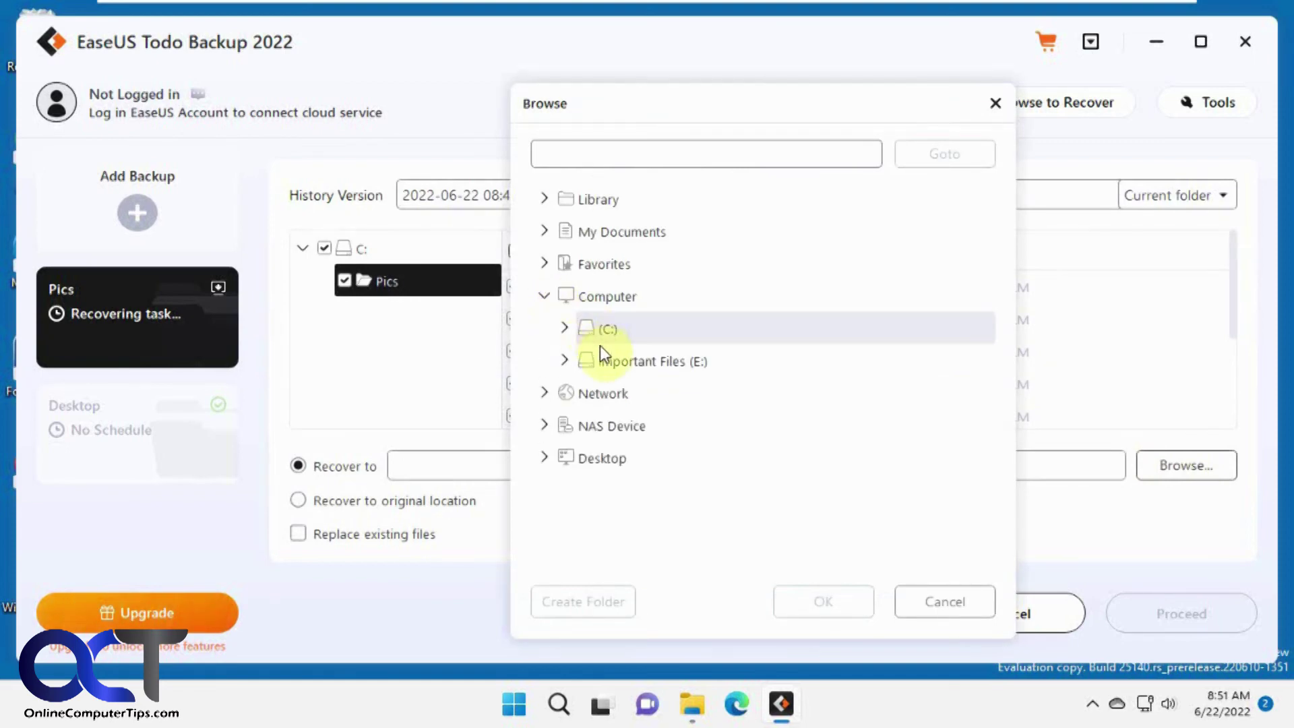
pyautogui.click(566, 360)
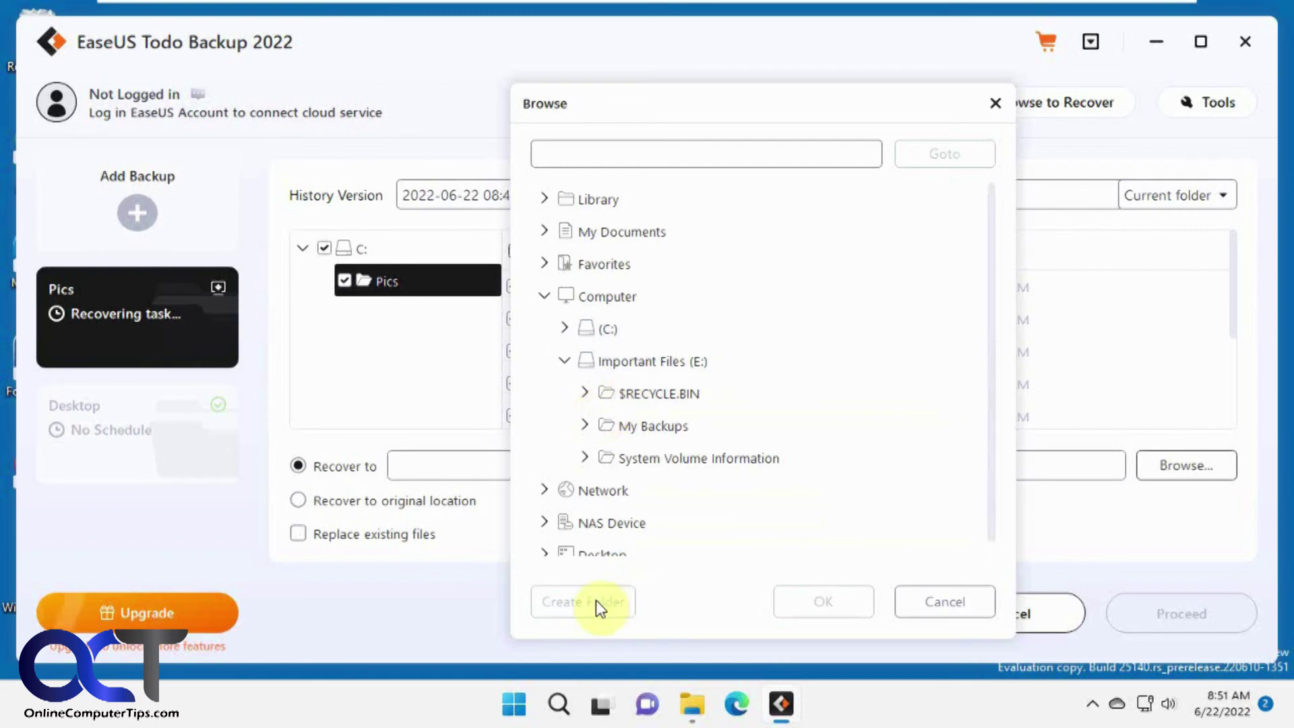
pyautogui.click(634, 362)
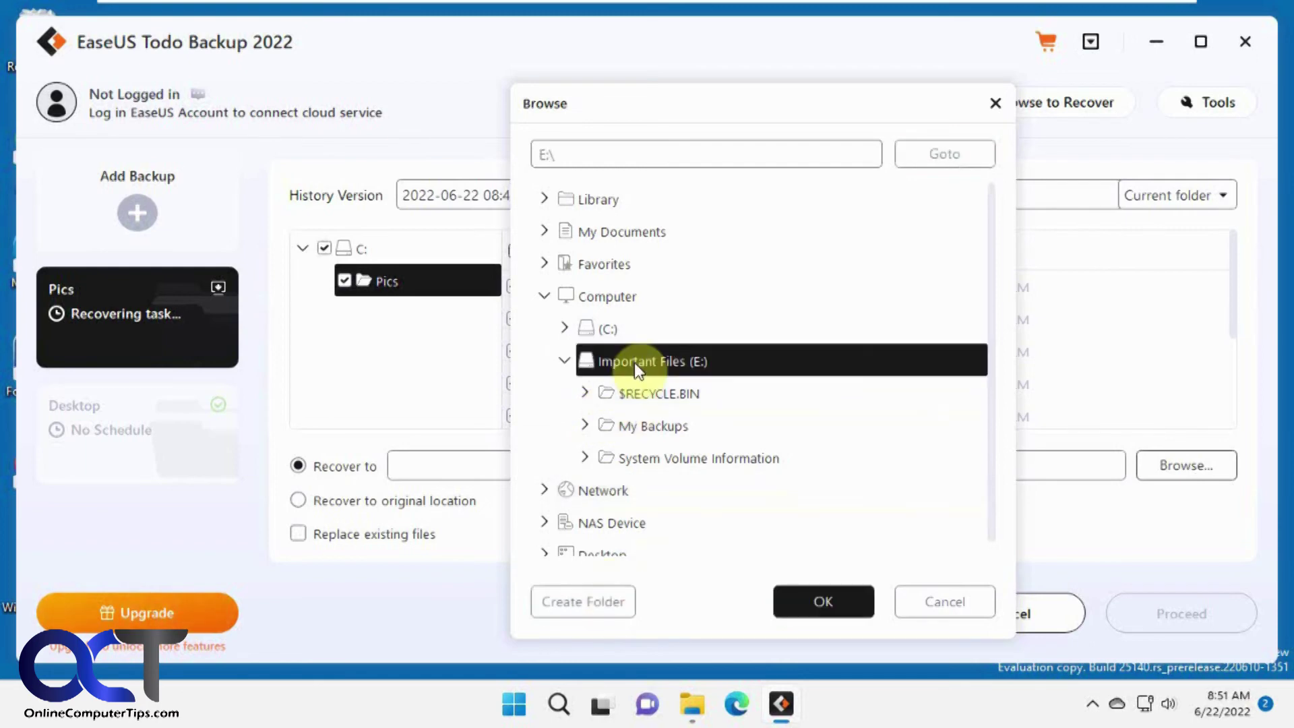
pyautogui.click(585, 601)
pyautogui.write('R')
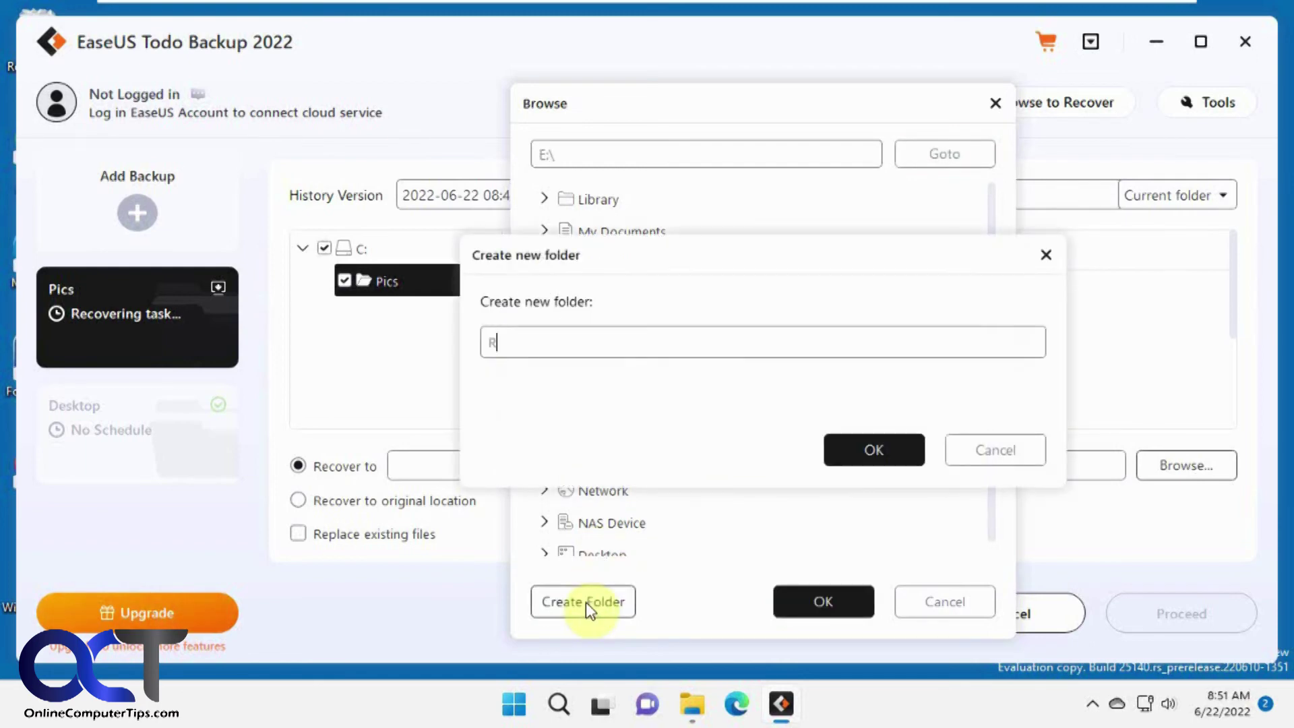
pyautogui.write('estored')
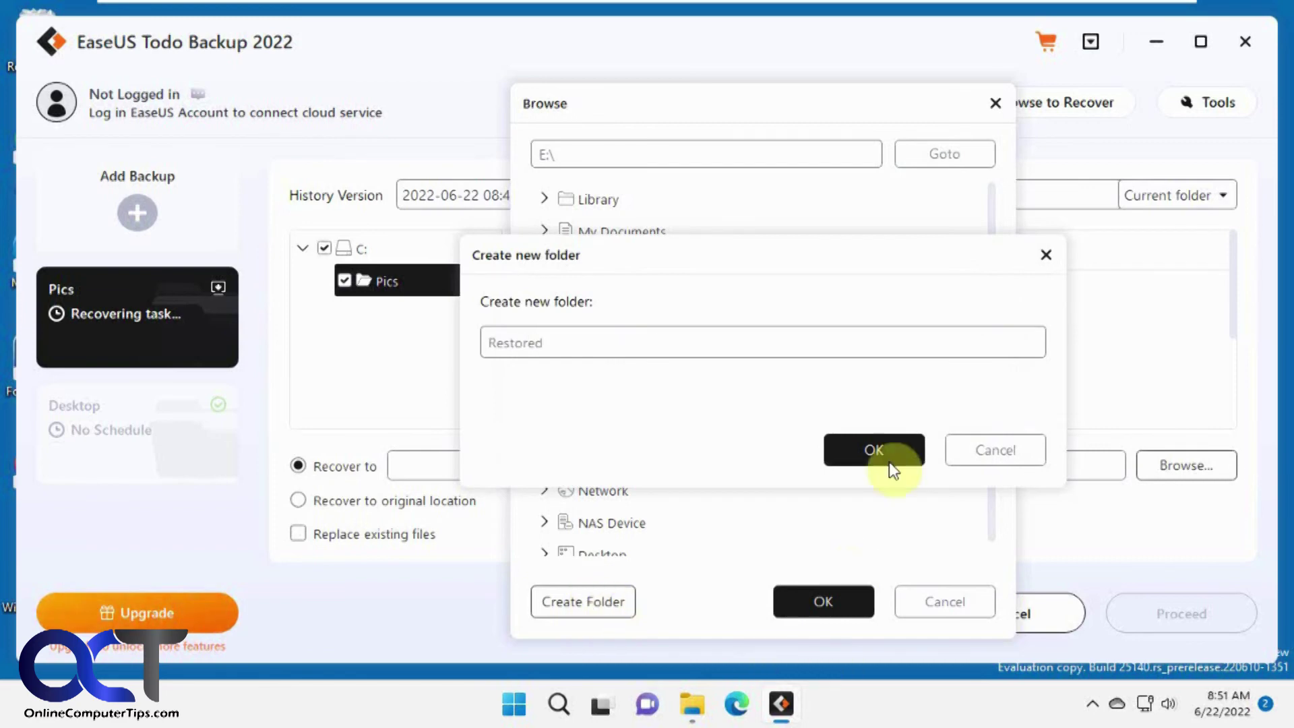
pyautogui.click(874, 450)
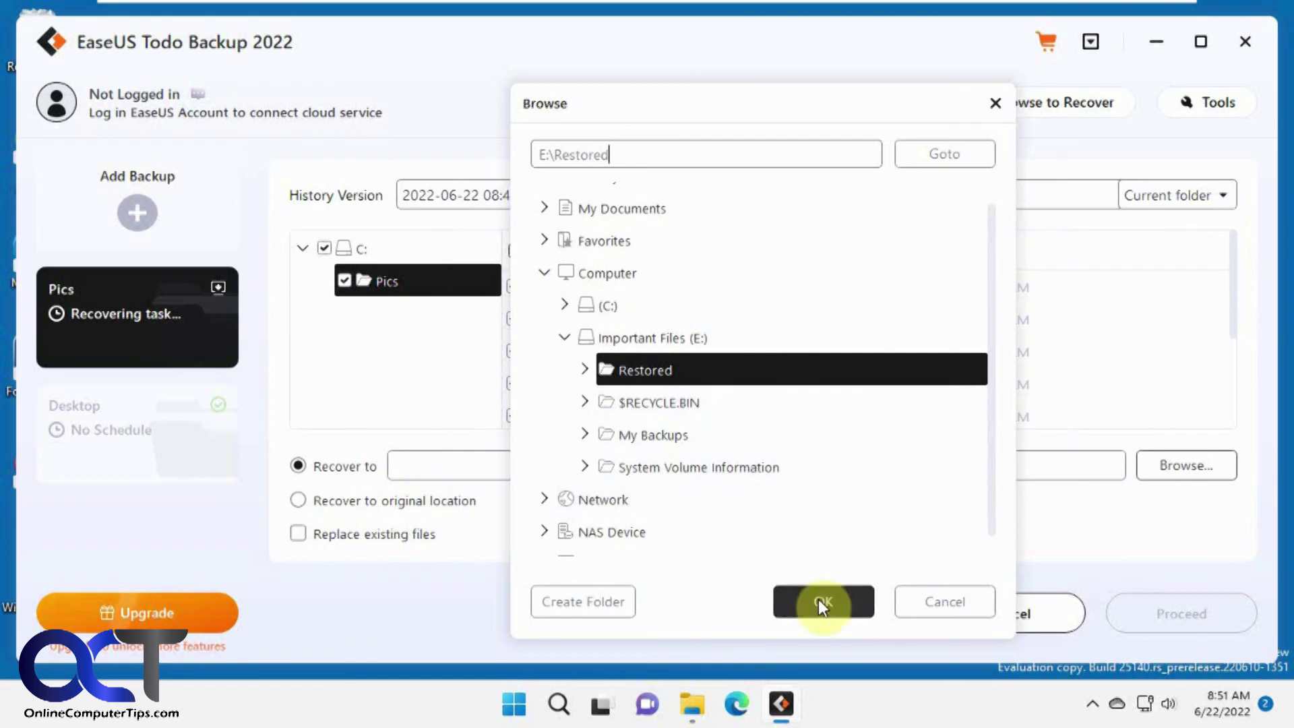
pyautogui.click(795, 596)
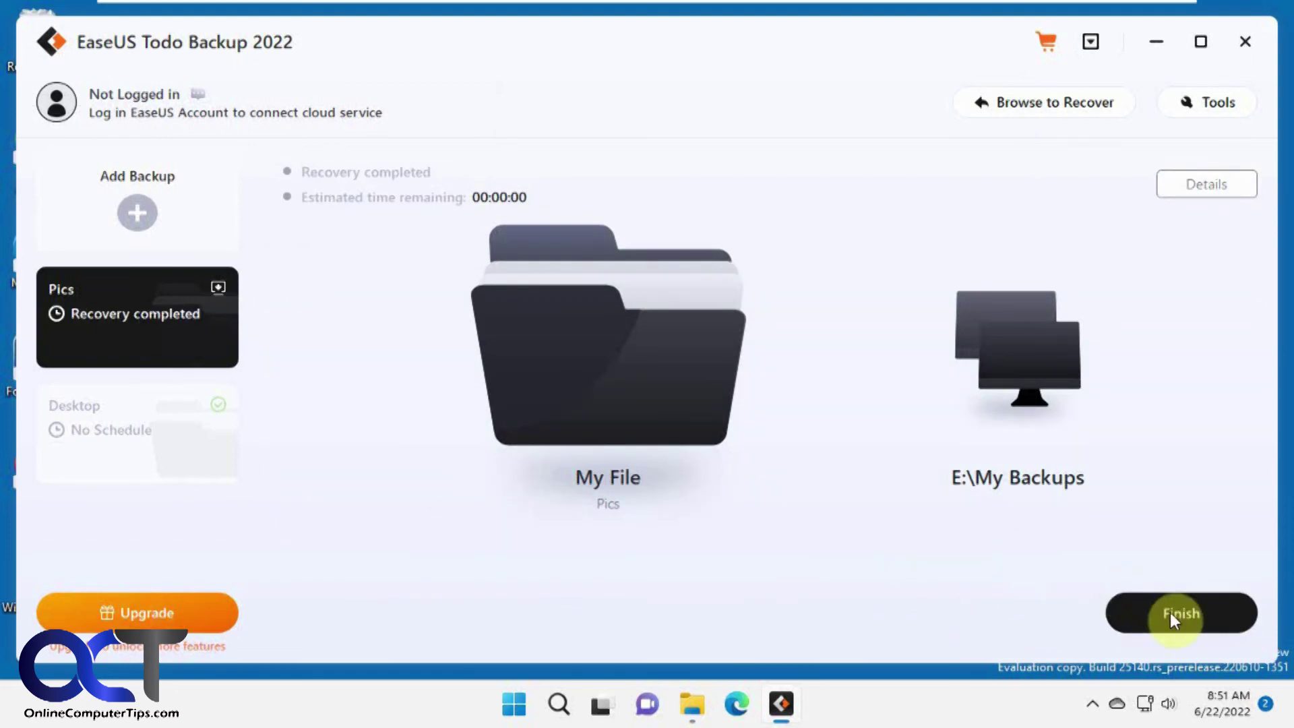
# Step: Browse File Explorer to E:\Restored\C\Pics, confirm the nine restored pictures, then minimize the window
pyautogui.click(692, 705)
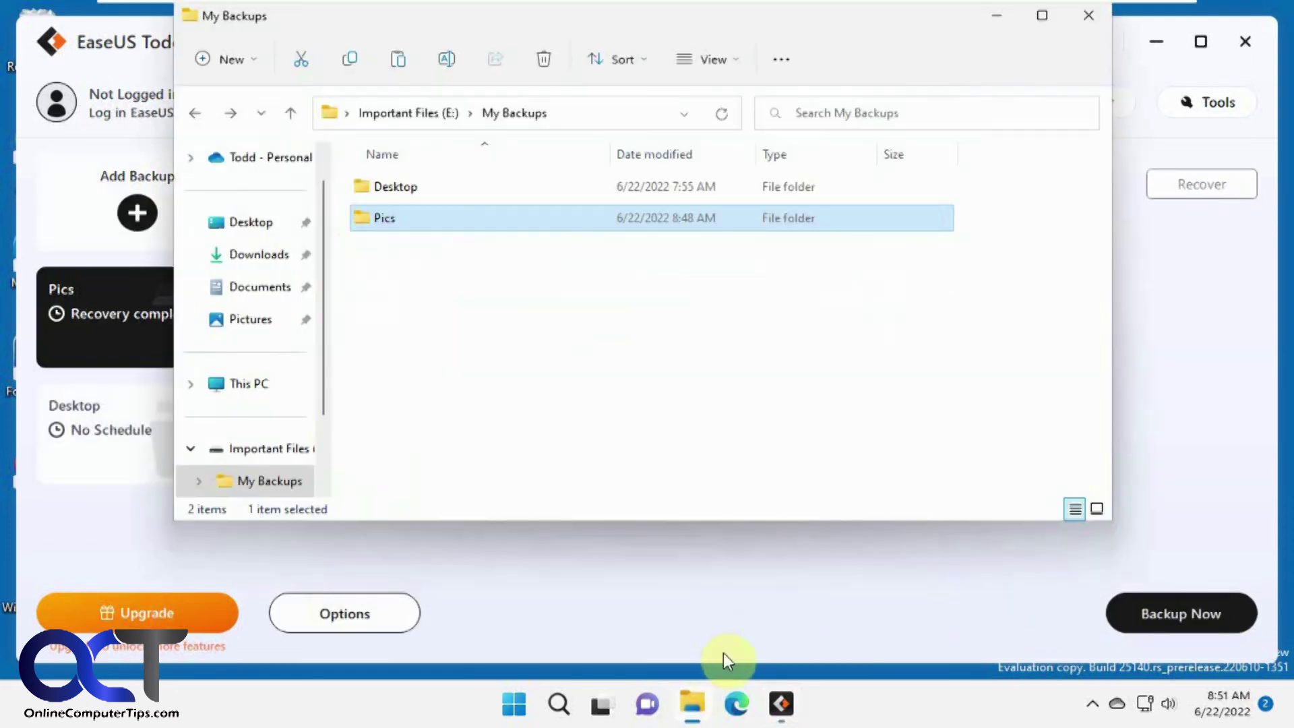
pyautogui.click(268, 448)
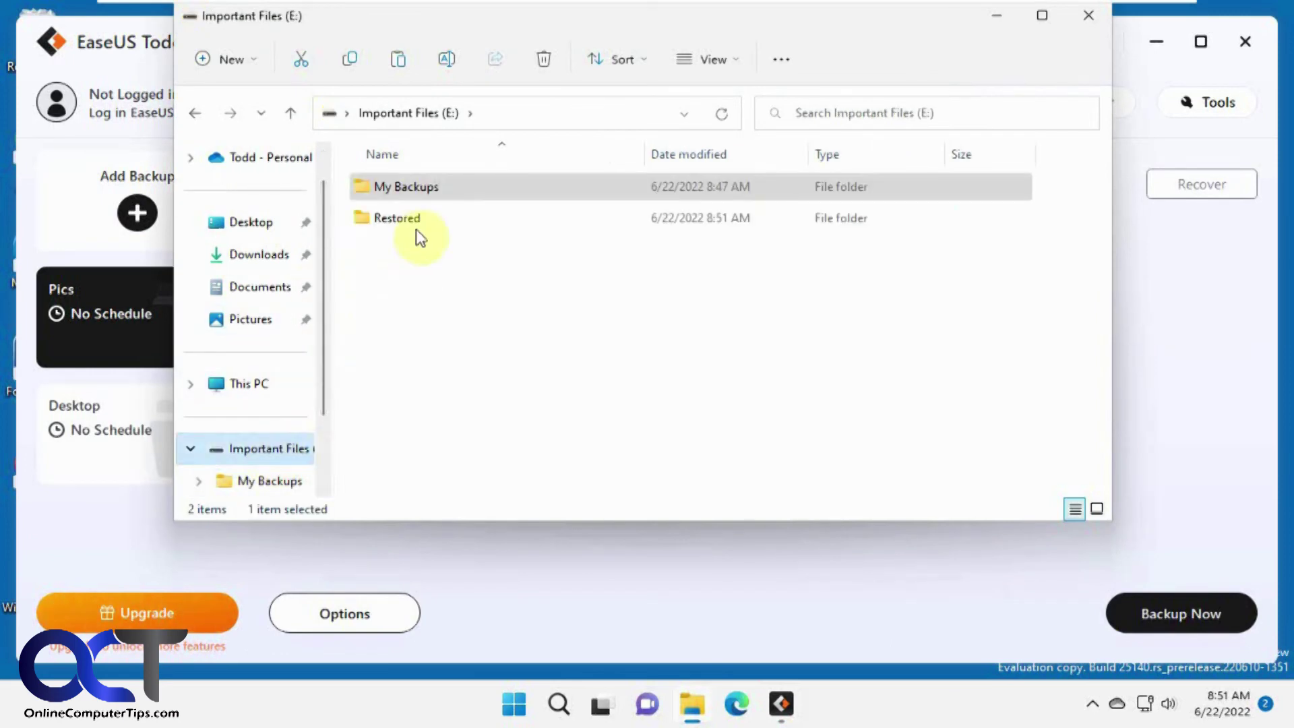
pyautogui.doubleClick(403, 218)
pyautogui.doubleClick(369, 189)
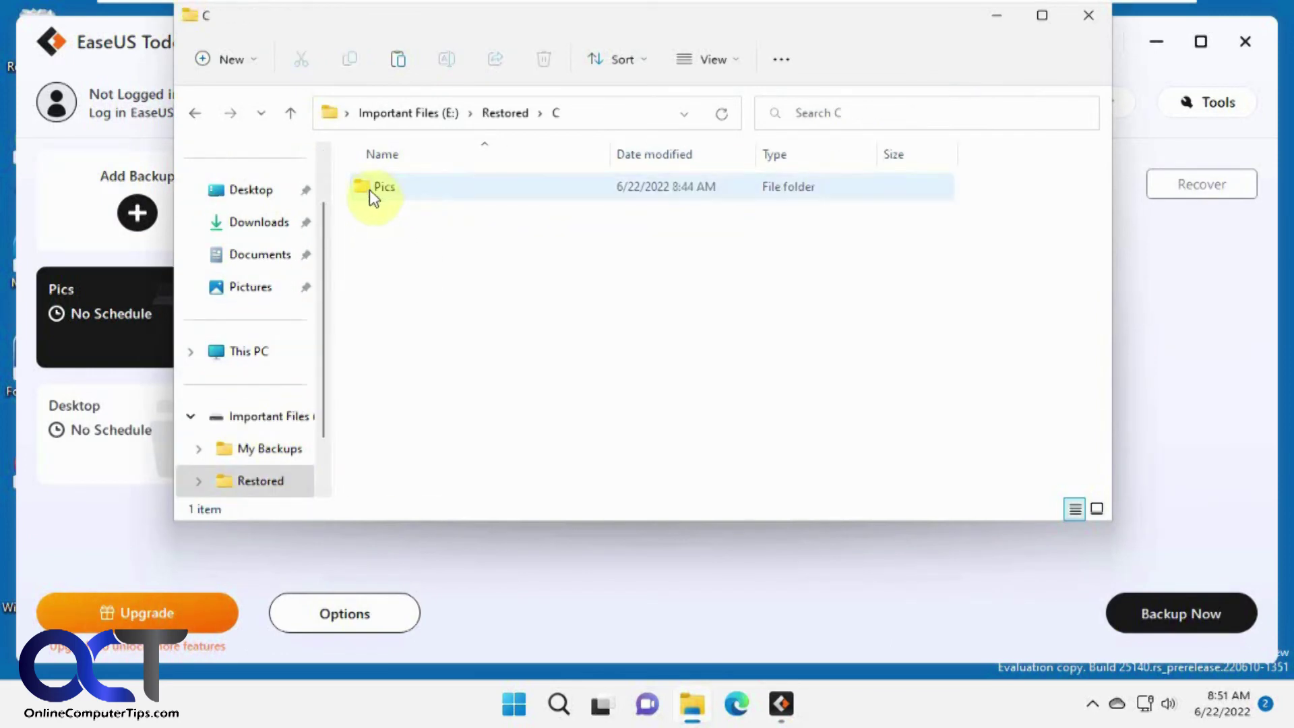
pyautogui.doubleClick(378, 189)
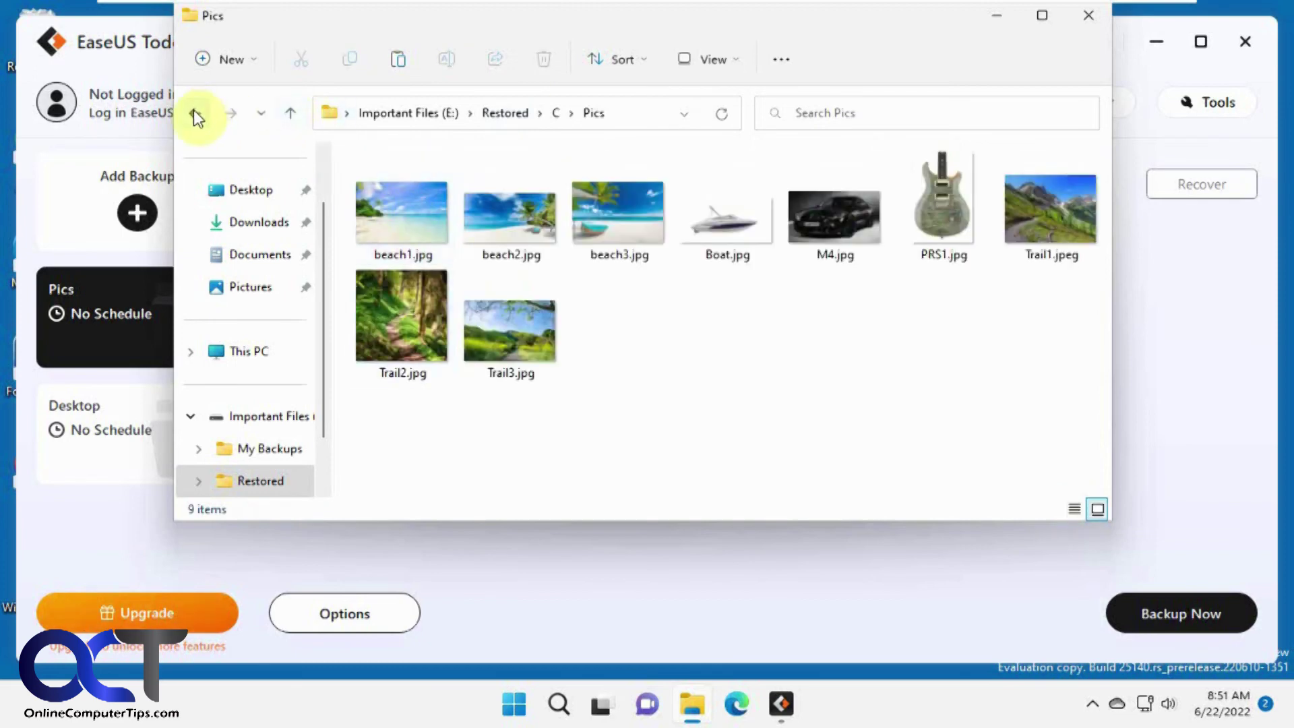
pyautogui.click(991, 18)
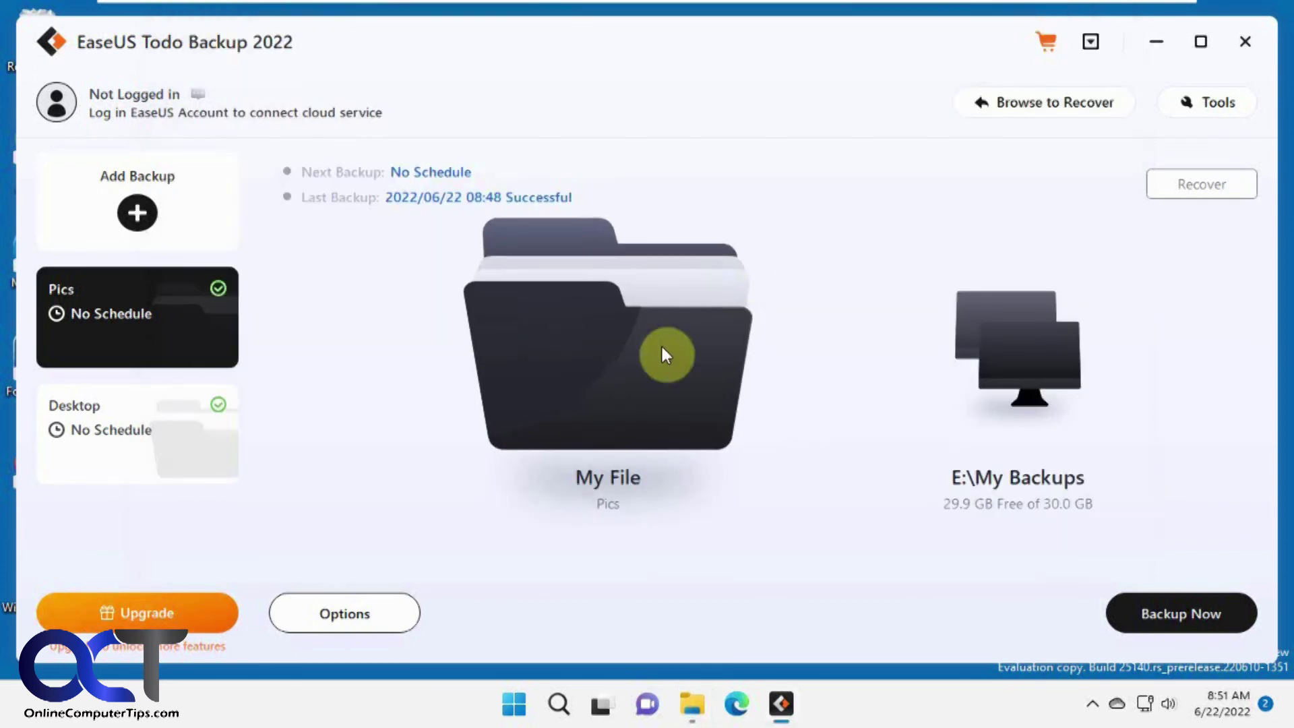